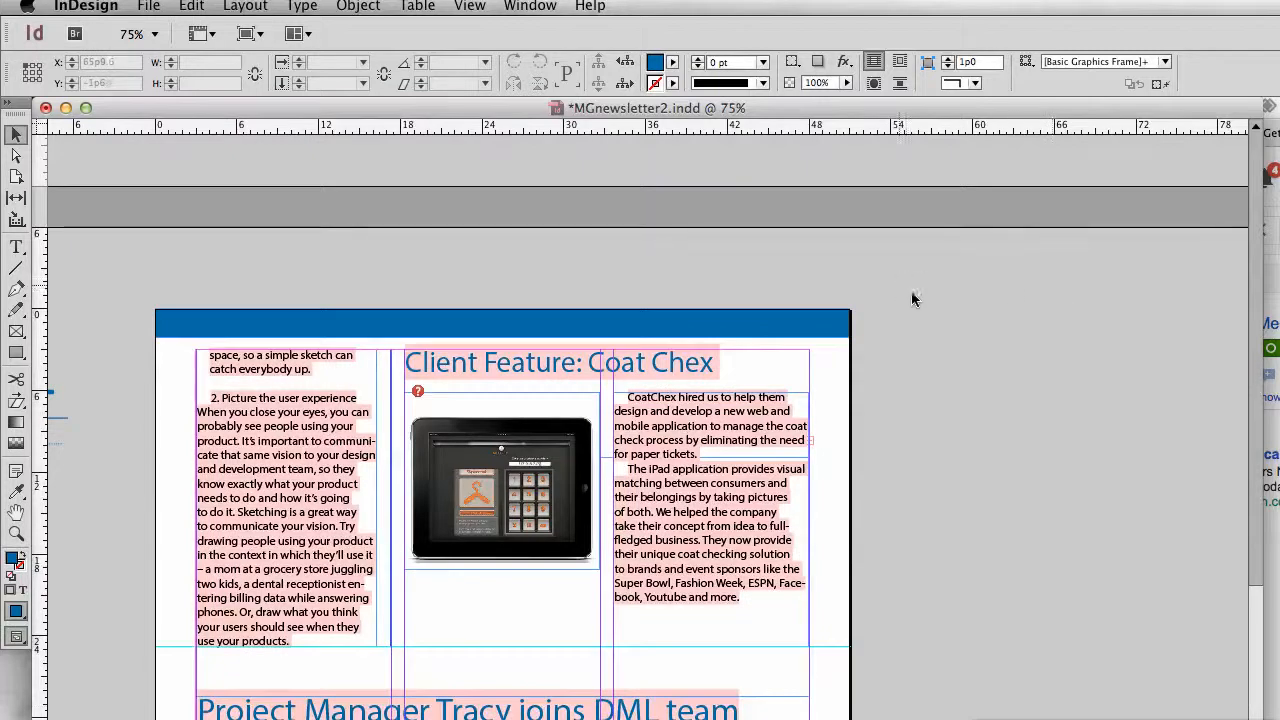
# Step: Place a horizontal ruler guide at Y 24p9, along the last line of the first column's article text
pyautogui.moveTo(690, 480); pyautogui.dragTo(836, 430)
pyautogui.press('super+equal')
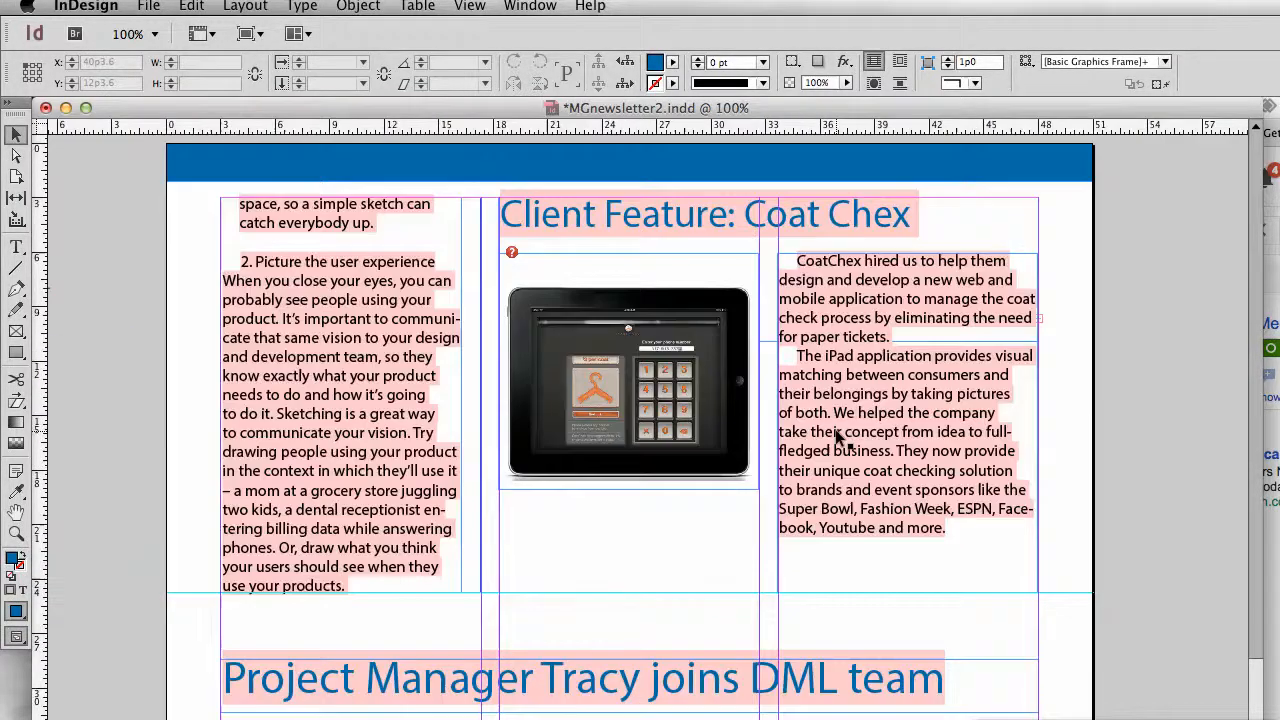
pyautogui.moveTo(903, 329); pyautogui.dragTo(900, 383)
pyautogui.moveTo(785, 127); pyautogui.dragTo(842, 646)
pyautogui.scroll(-1, 800, 640)
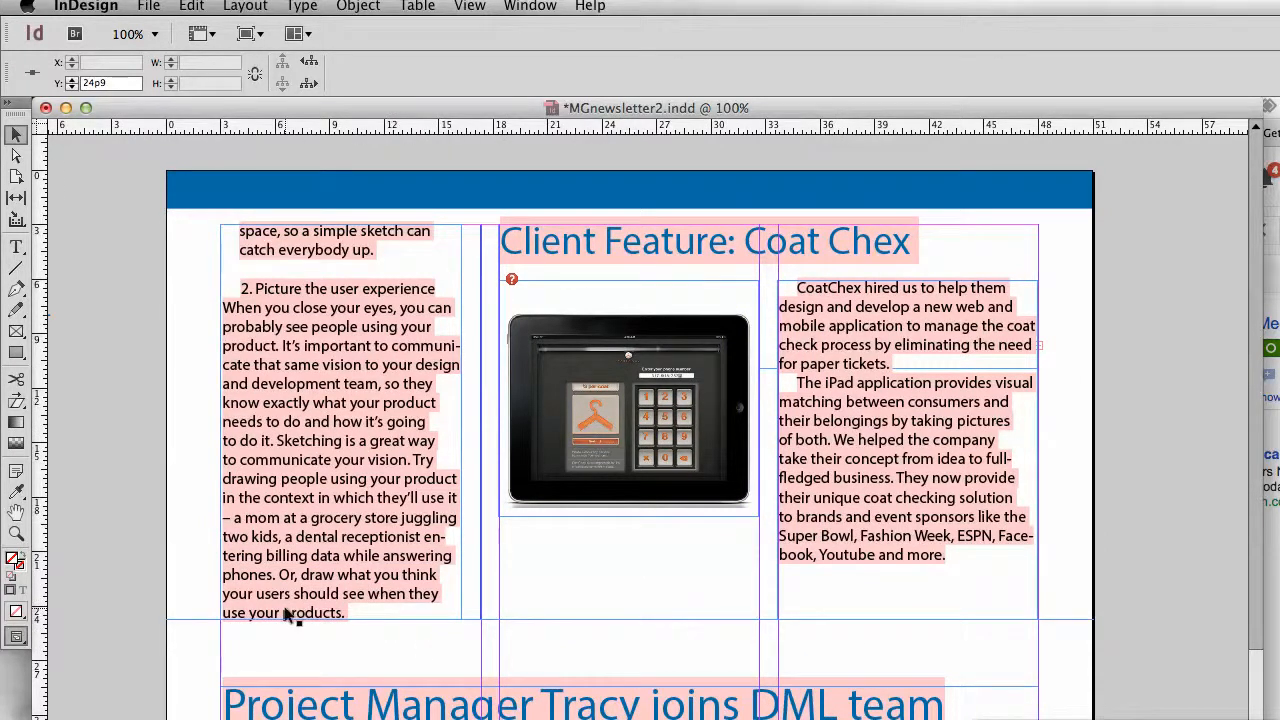
# Step: Move the CoatChex body text frame down to Y 9p1.6 so its last line sits on the horizontal guide
pyautogui.click(481, 607)
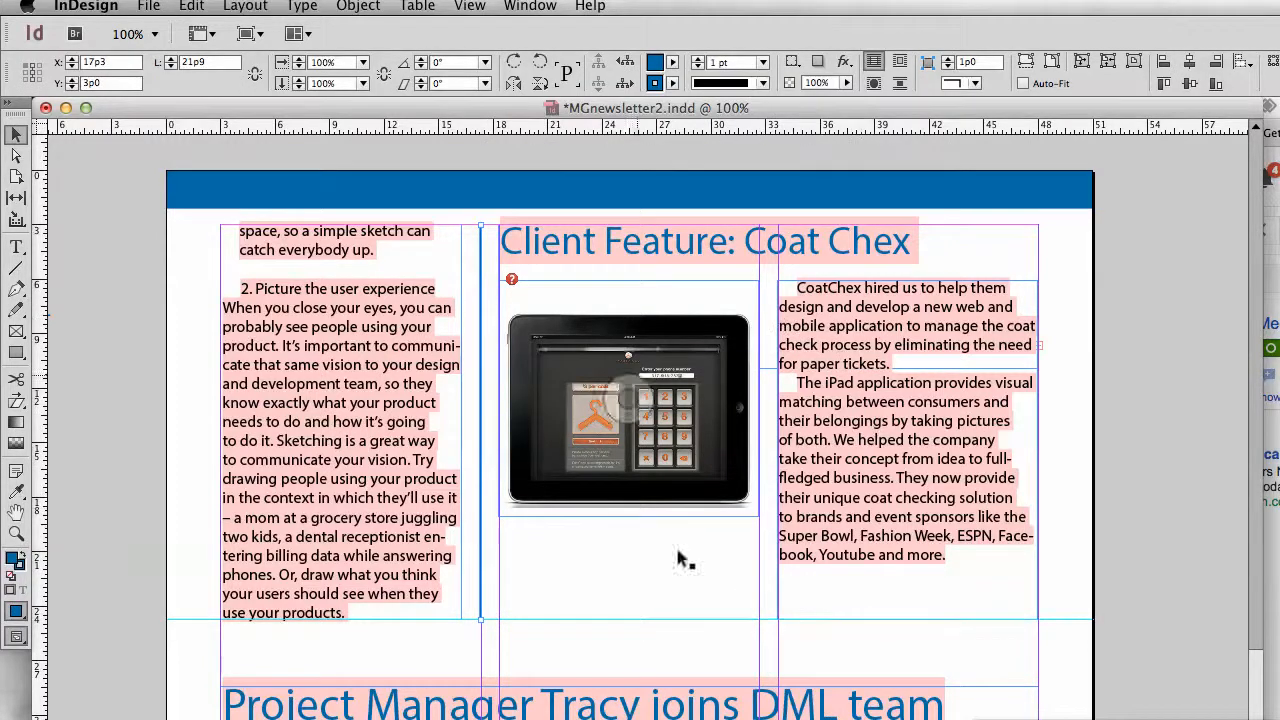
pyautogui.click(810, 612)
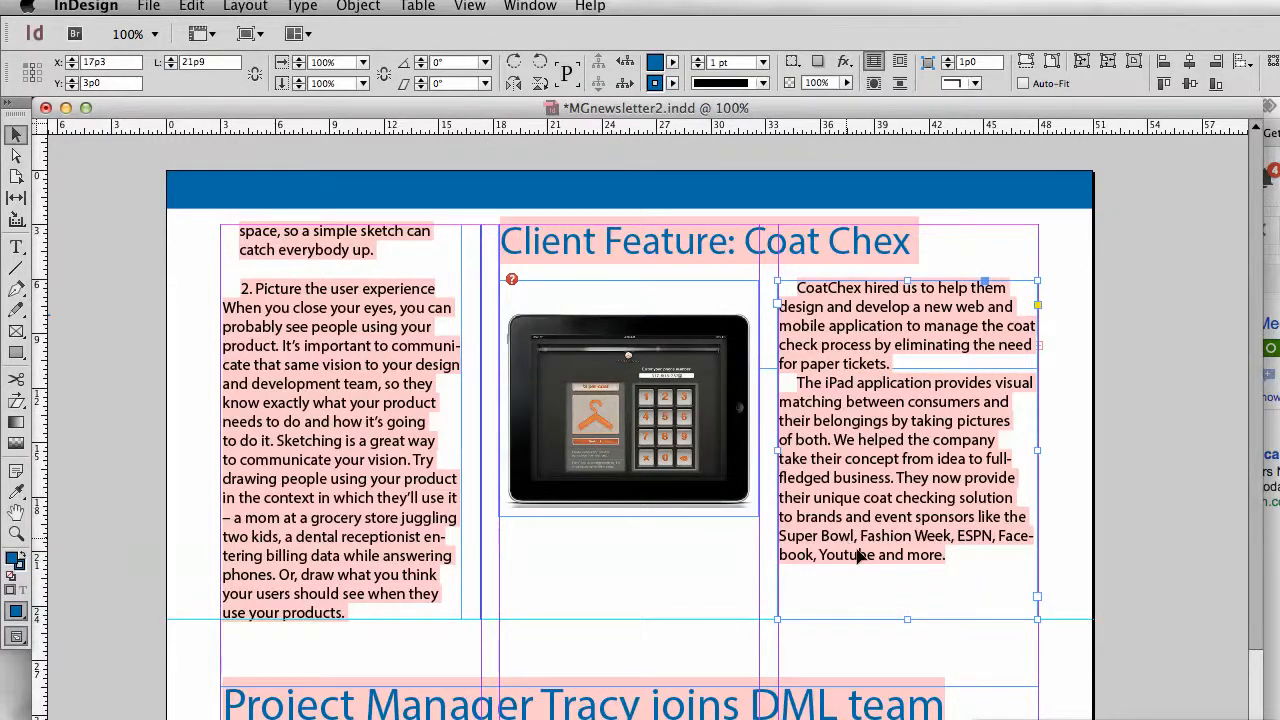
pyautogui.hscroll(-5, 890, 530)
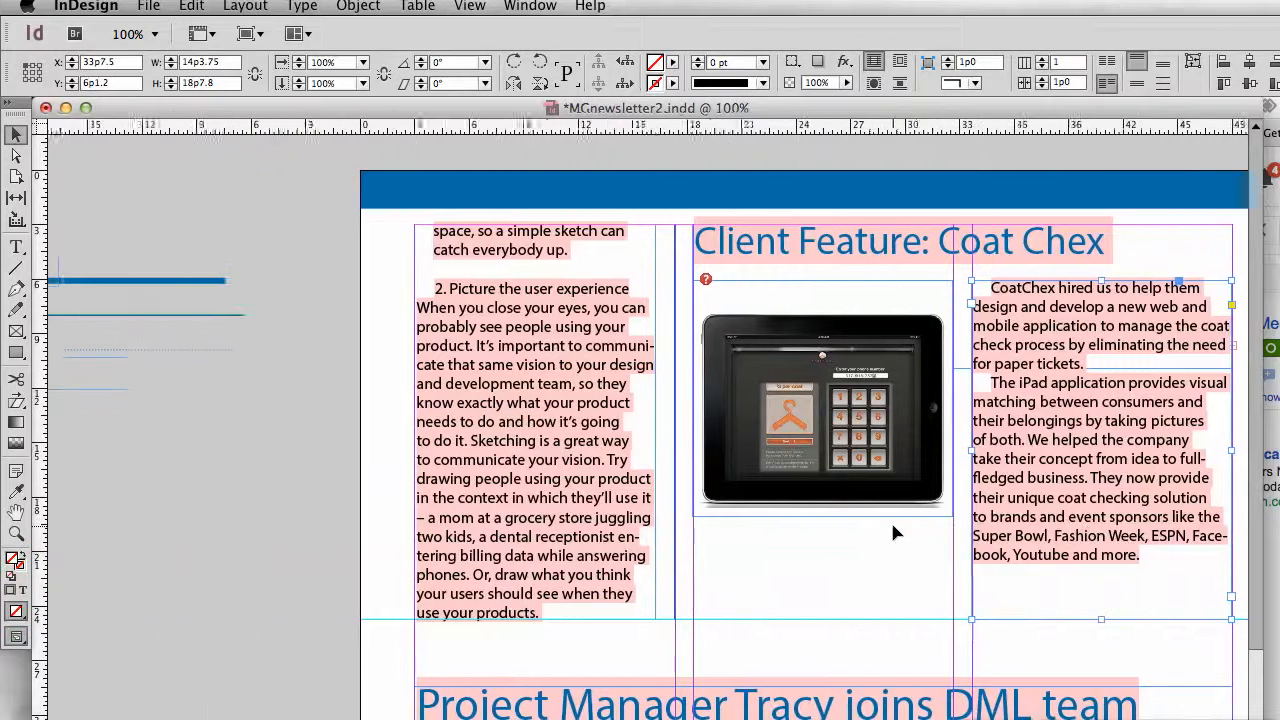
pyautogui.hscroll(2, 945, 538)
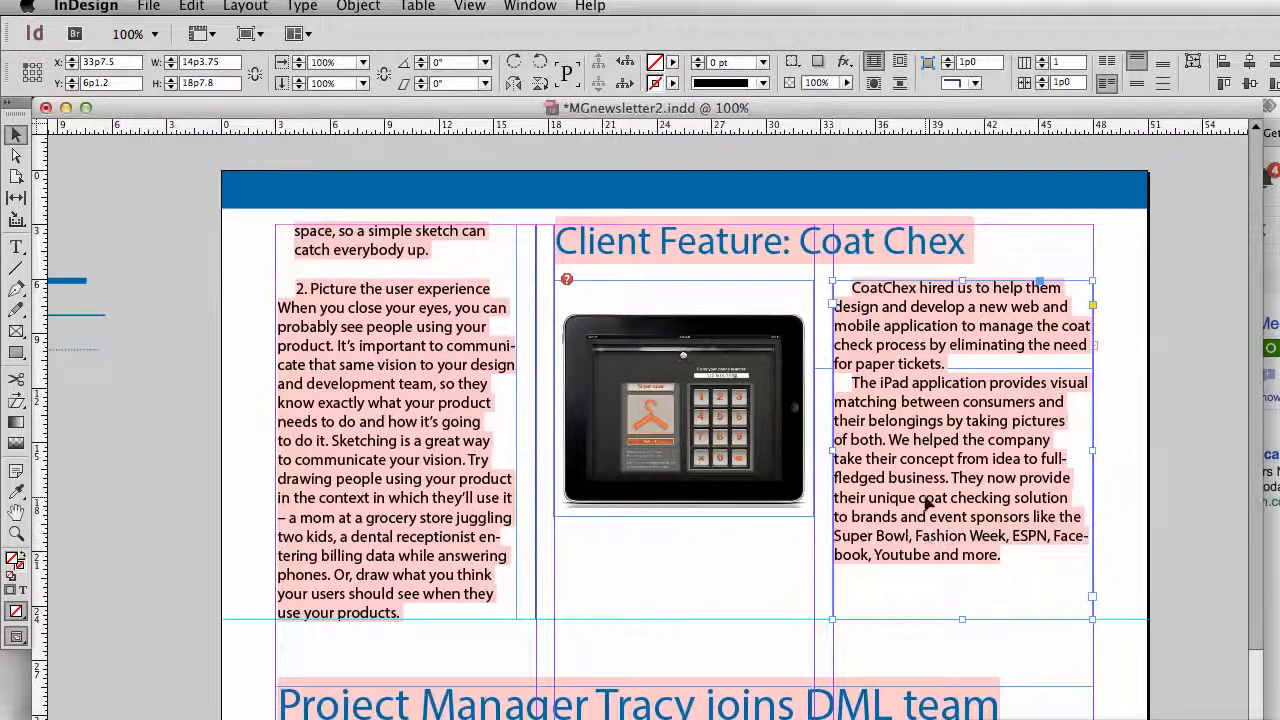
pyautogui.moveTo(928, 505); pyautogui.dragTo(930, 524)
pyautogui.press('Down')
pyautogui.press('Down')
pyautogui.press('Down')
pyautogui.press('Down')
pyautogui.press('Down')
pyautogui.press('Down')
pyautogui.press('Down')
pyautogui.press('Down')
pyautogui.press('Down')
pyautogui.press('Down')
pyautogui.press('Down')
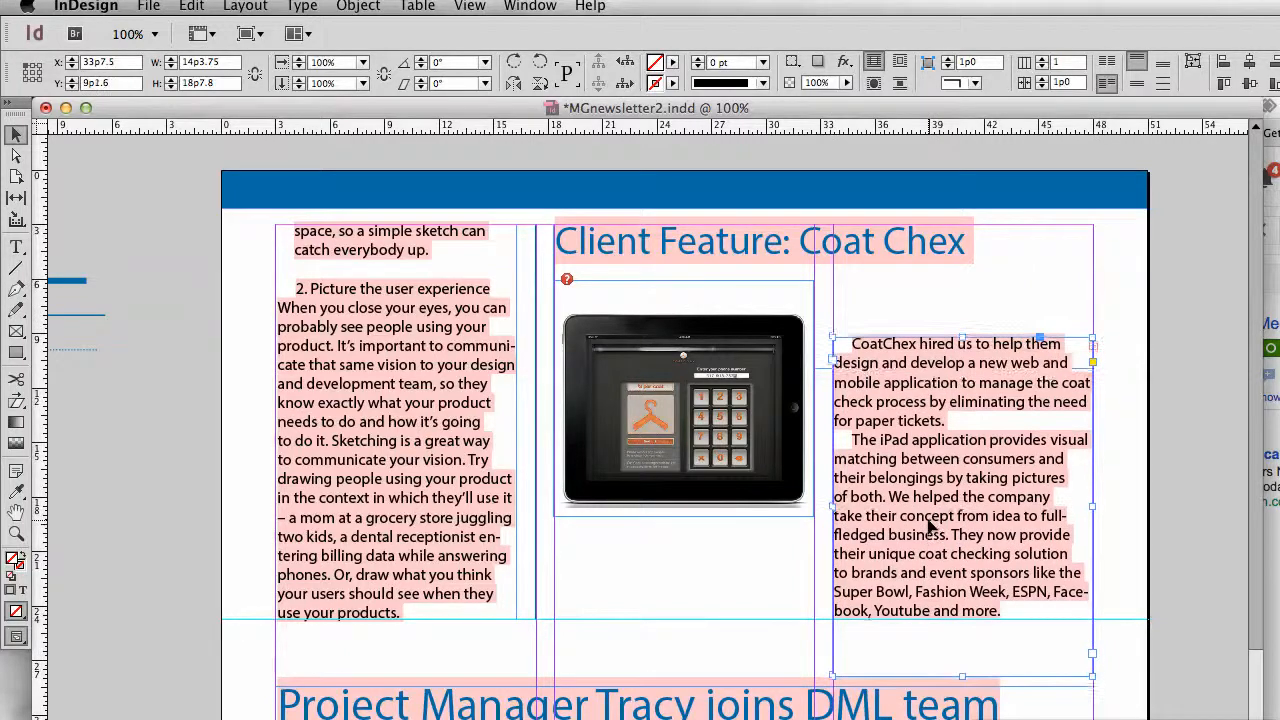
# Step: Move the iPad picture frame down toward the guide and shorten the "Client Feature: Coat Chex" headline frame to fit its single line
pyautogui.click(683, 384)
pyautogui.click(1120, 319)
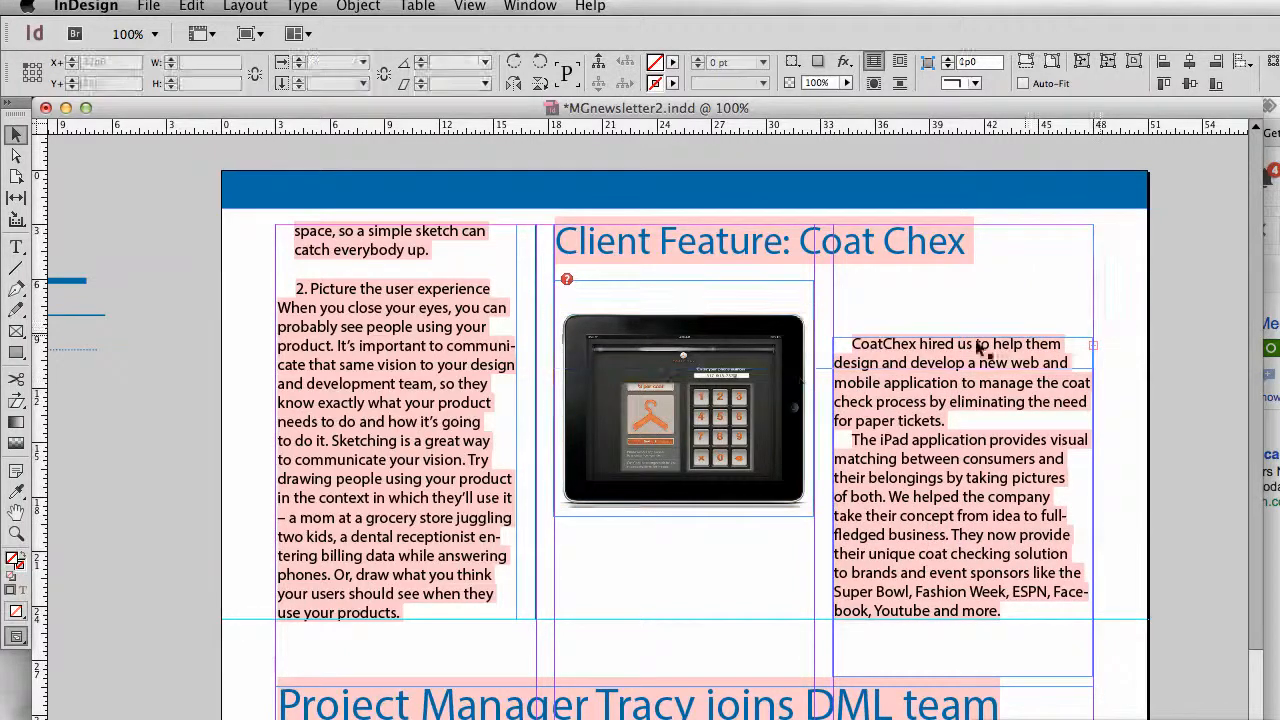
pyautogui.moveTo(805, 384); pyautogui.dragTo(797, 467)
pyautogui.click(770, 254)
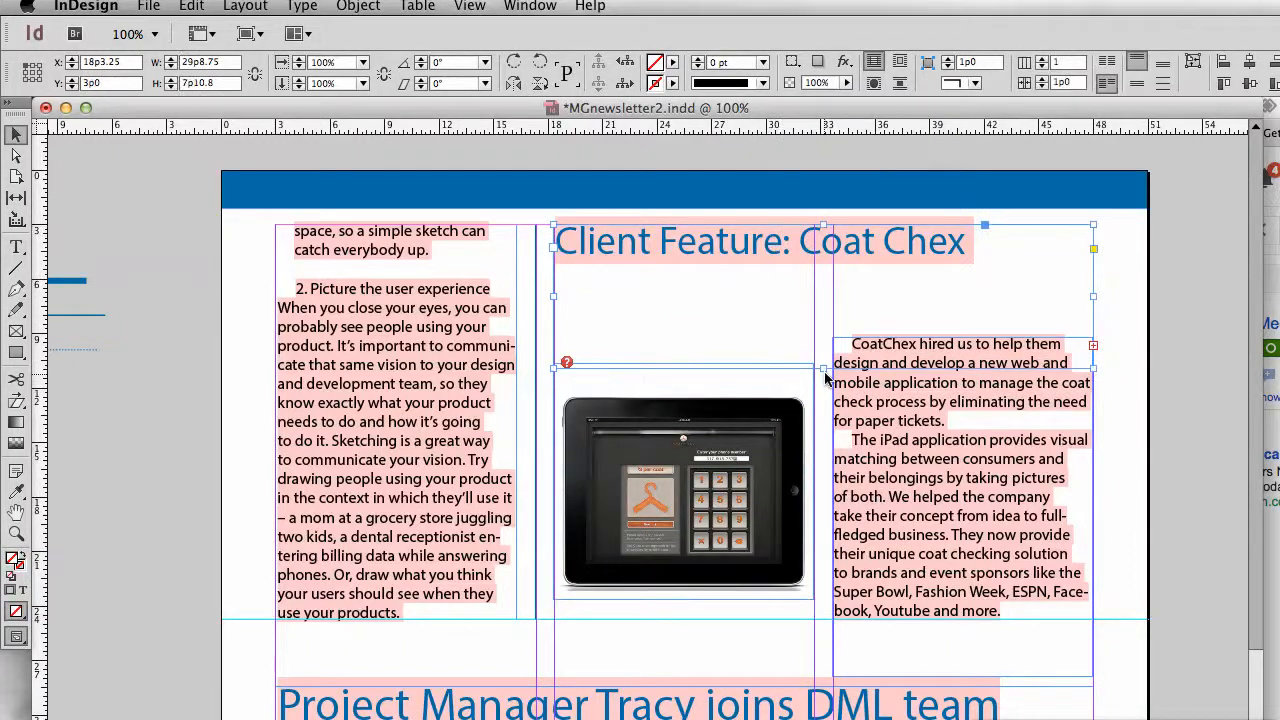
pyautogui.moveTo(823, 367); pyautogui.dragTo(822, 268)
# Step: Duplicate the "Client Feature: Coat Chex" headline frame directly below the original
pyautogui.doubleClick(795, 245)
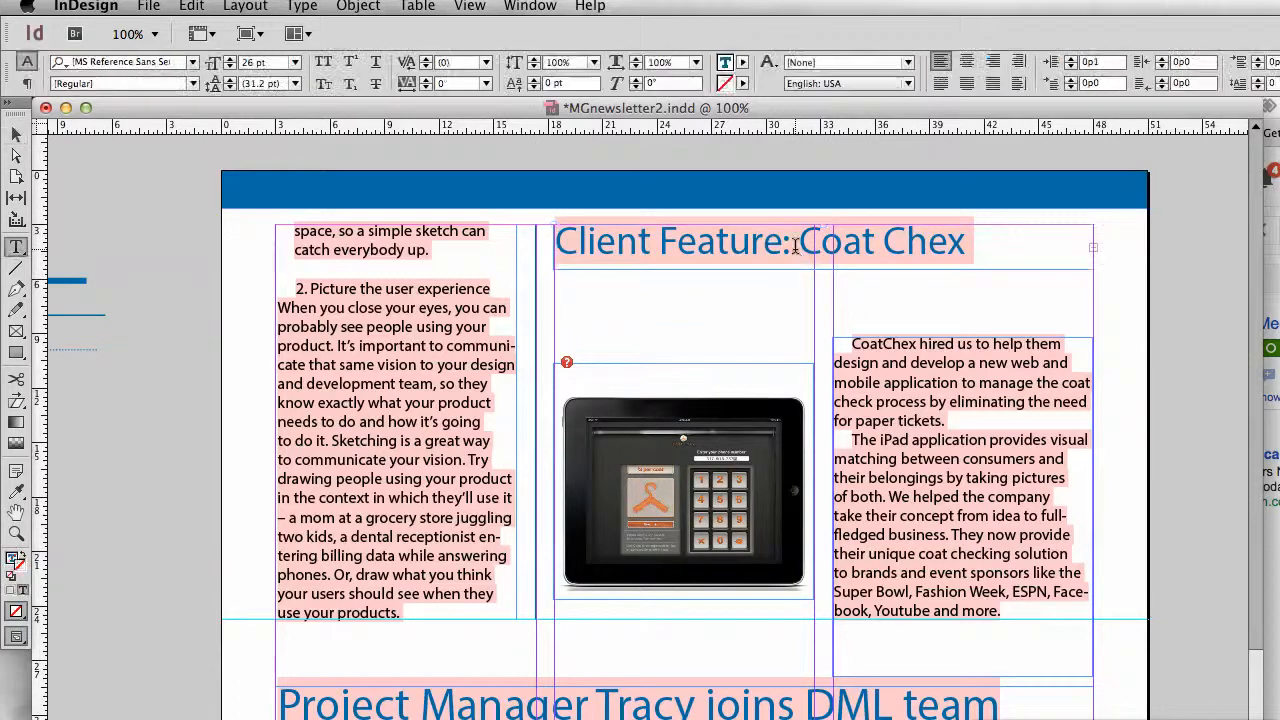
pyautogui.click(16, 134)
pyautogui.moveTo(654, 257); pyautogui.dragTo(920, 302)
# Step: Replace the duplicated headline's text with "App featured on Shark Tank now"
pyautogui.doubleClick(879, 287)
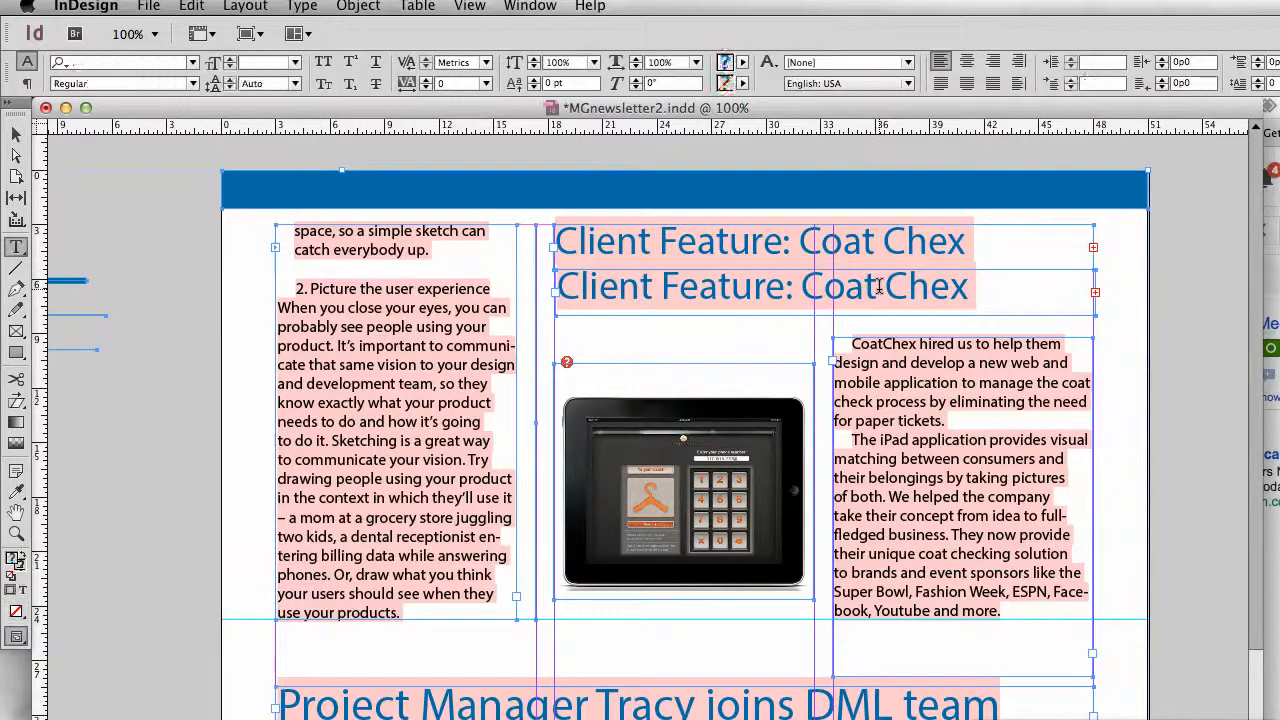
pyautogui.hotkey('shift', 'c')
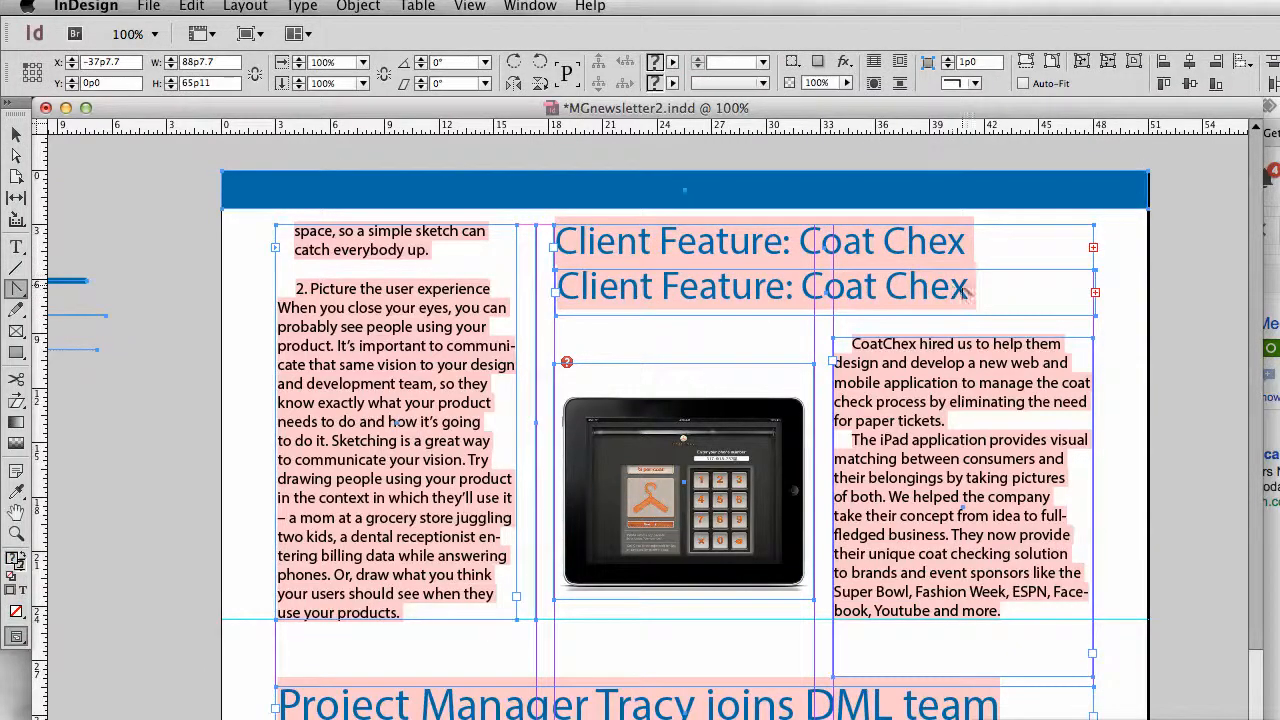
pyautogui.click(16, 246)
pyautogui.tripleClick(600, 287)
pyautogui.write('App featur')
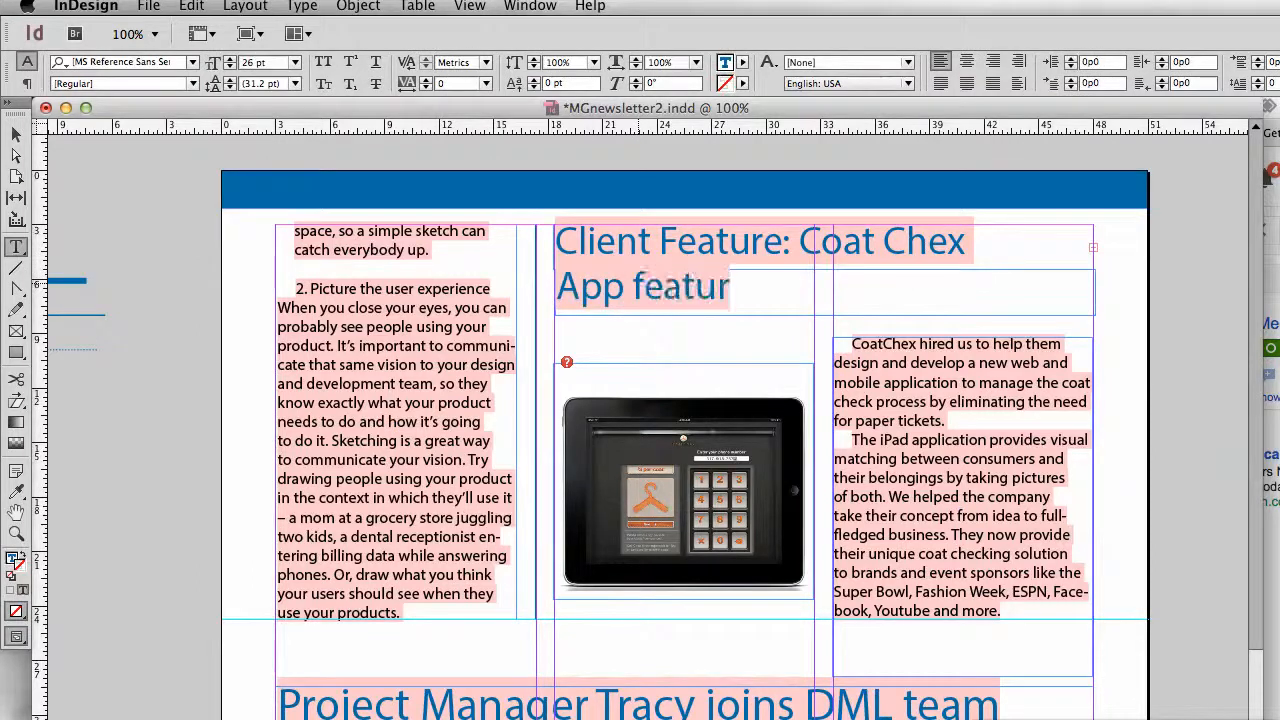
pyautogui.write('ed on Shark Tank')
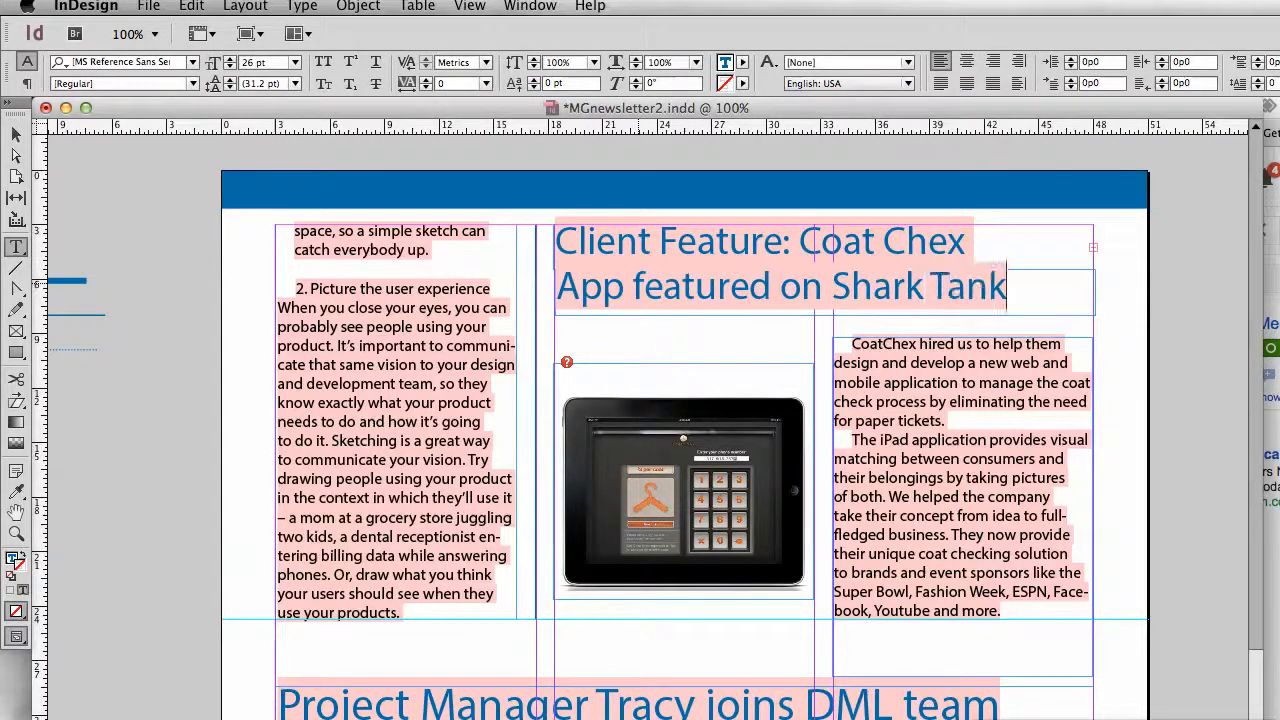
pyautogui.write(' now')
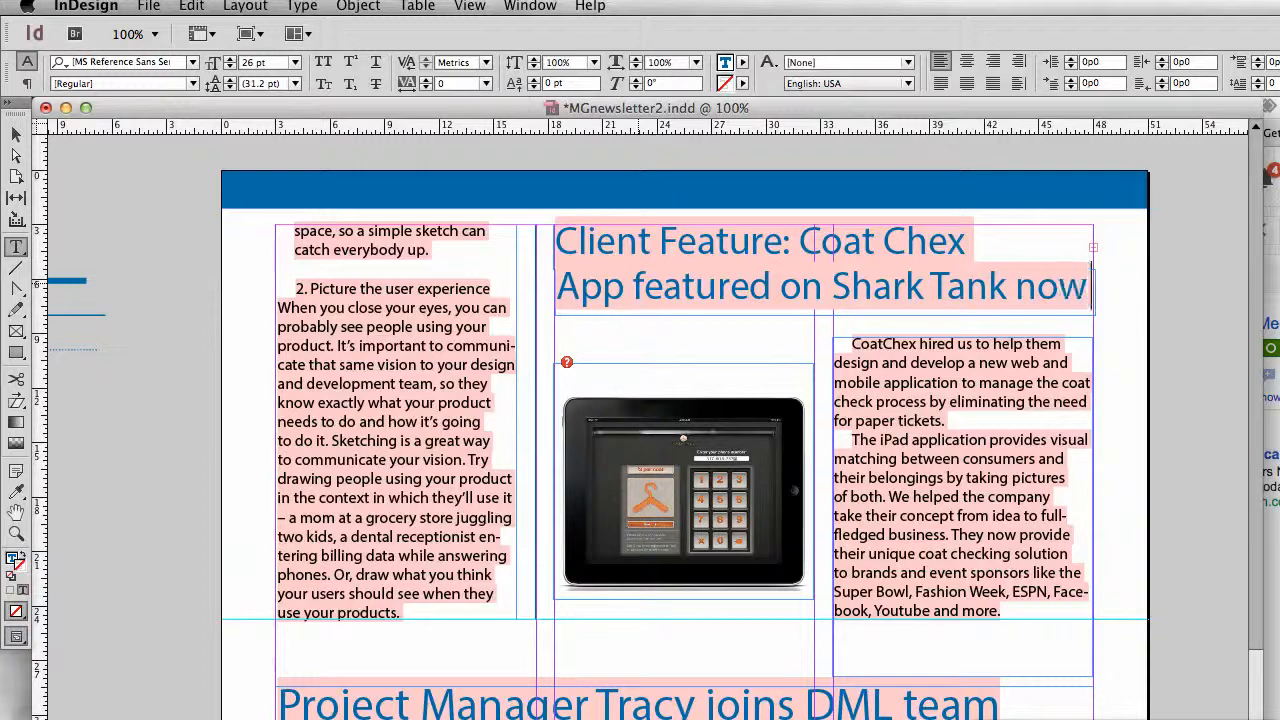
# Step: Reduce the font size of the subhead under the Coat Chex headline to 16 pt
pyautogui.hotkey('shift', 'Home')
pyautogui.press('super+shift+comma')
pyautogui.press('super+shift+comma')
pyautogui.press('super+shift+comma')
pyautogui.press('super+shift+comma')
pyautogui.press('super+shift+comma')
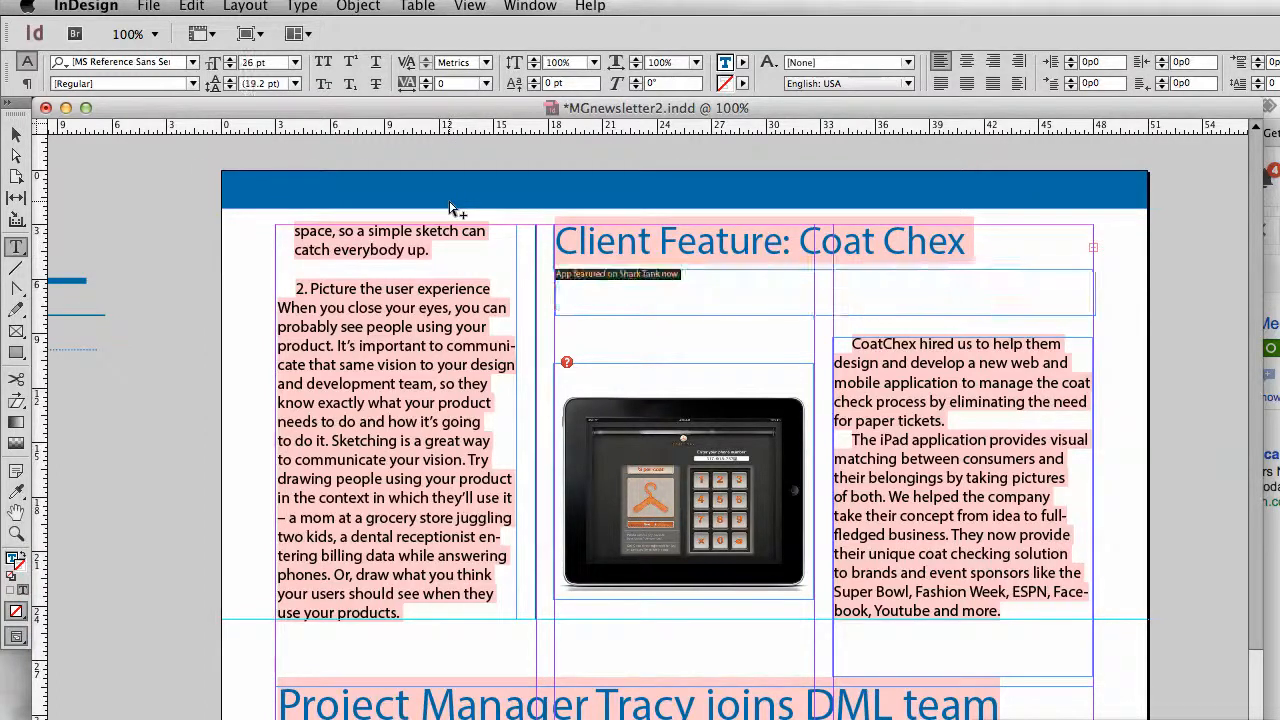
pyautogui.hscroll(-4, 457, 209)
pyautogui.hscroll(4, 701, 234)
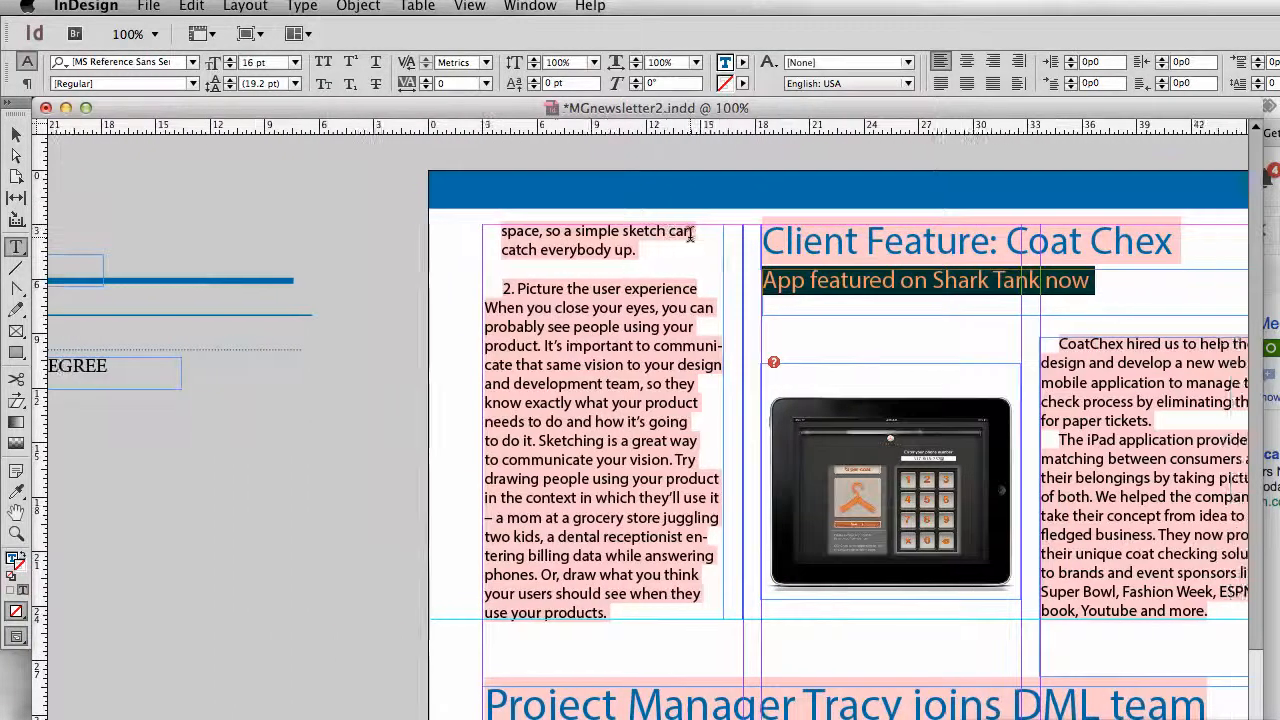
# Step: Replace the subhead's text with "After national exposure on Shark Tank, Coat Chex entreprenuers"
pyautogui.click(943, 272)
pyautogui.hotkey('shift', 'Home')
pyautogui.write('After')
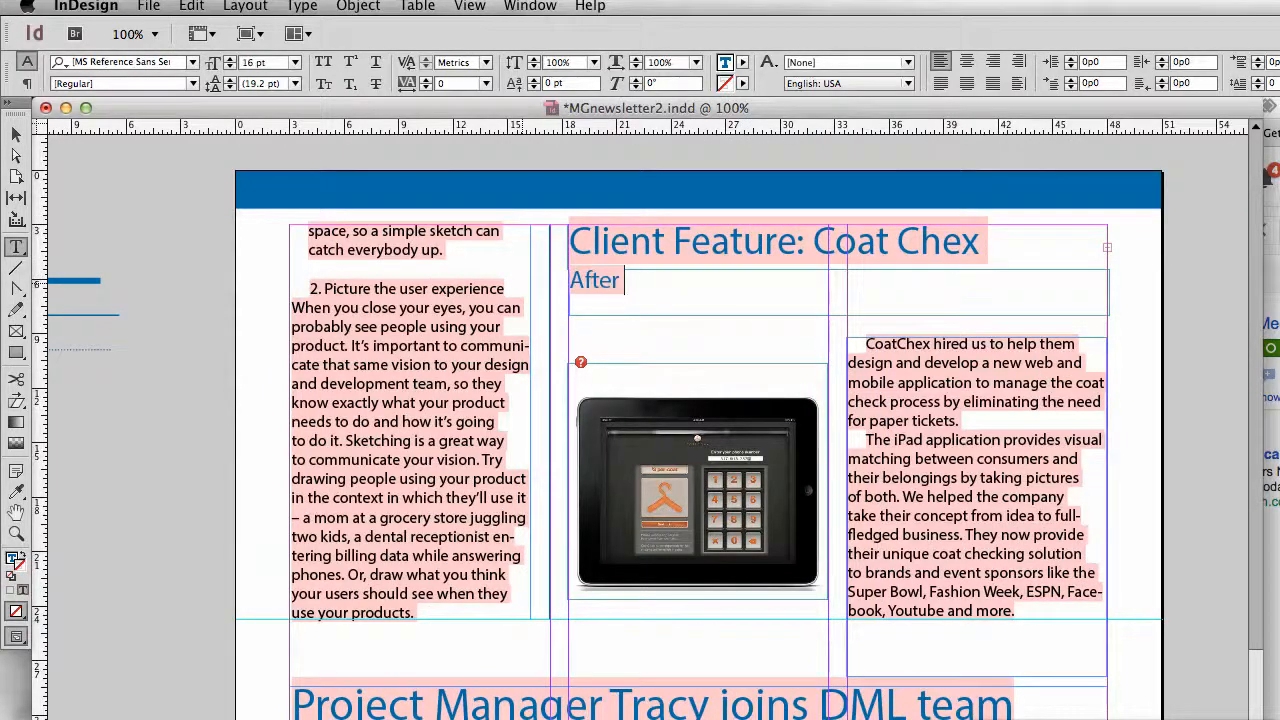
pyautogui.write(' national expo')
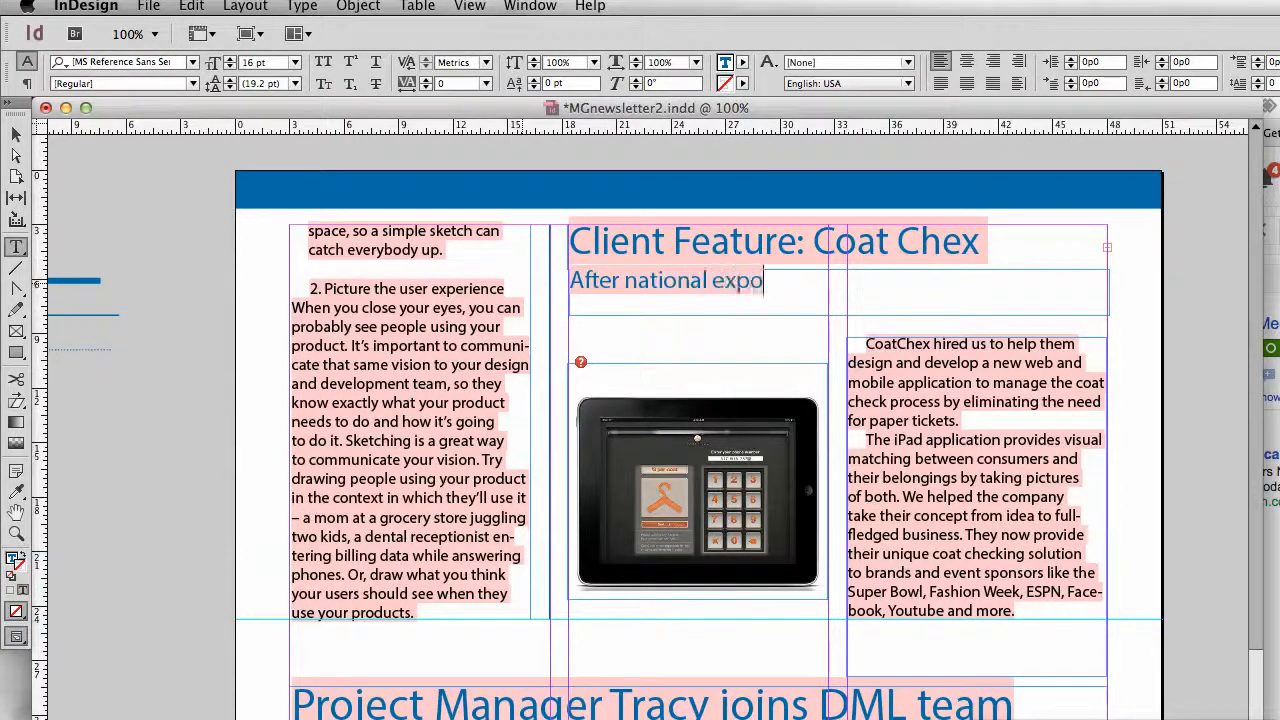
pyautogui.write('sure on Shark Ta')
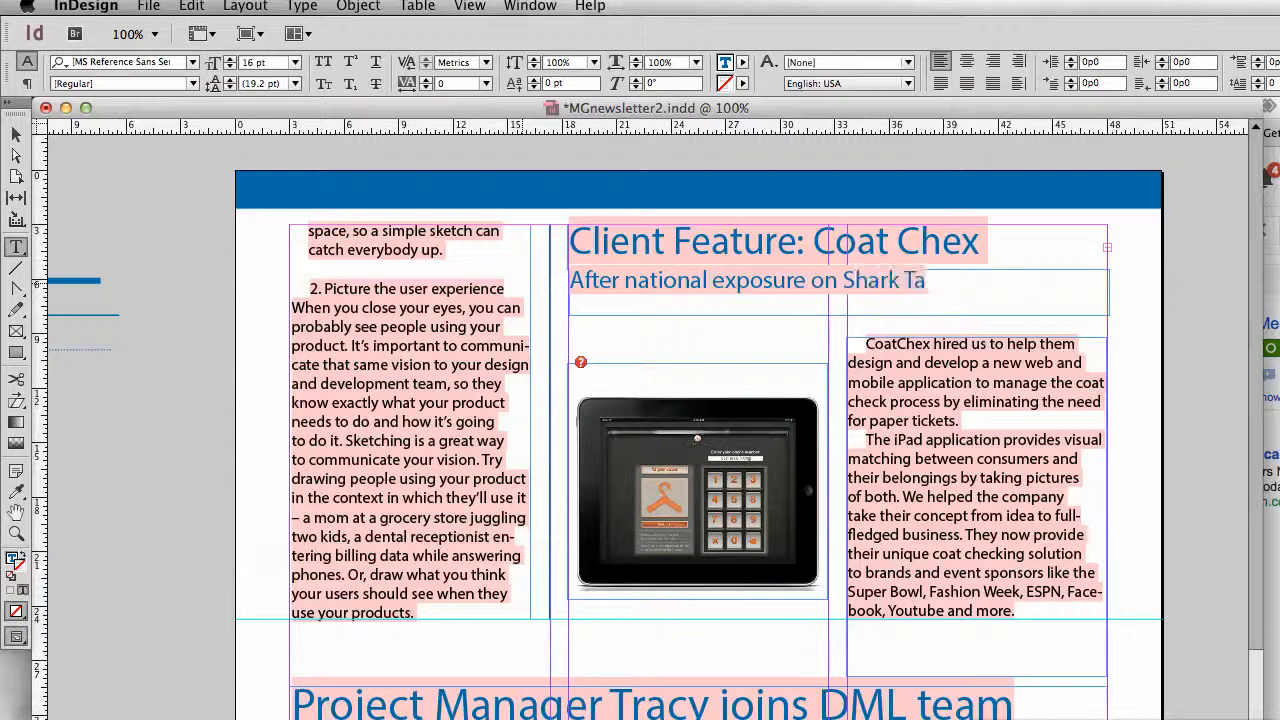
pyautogui.write('nk, Coah ')
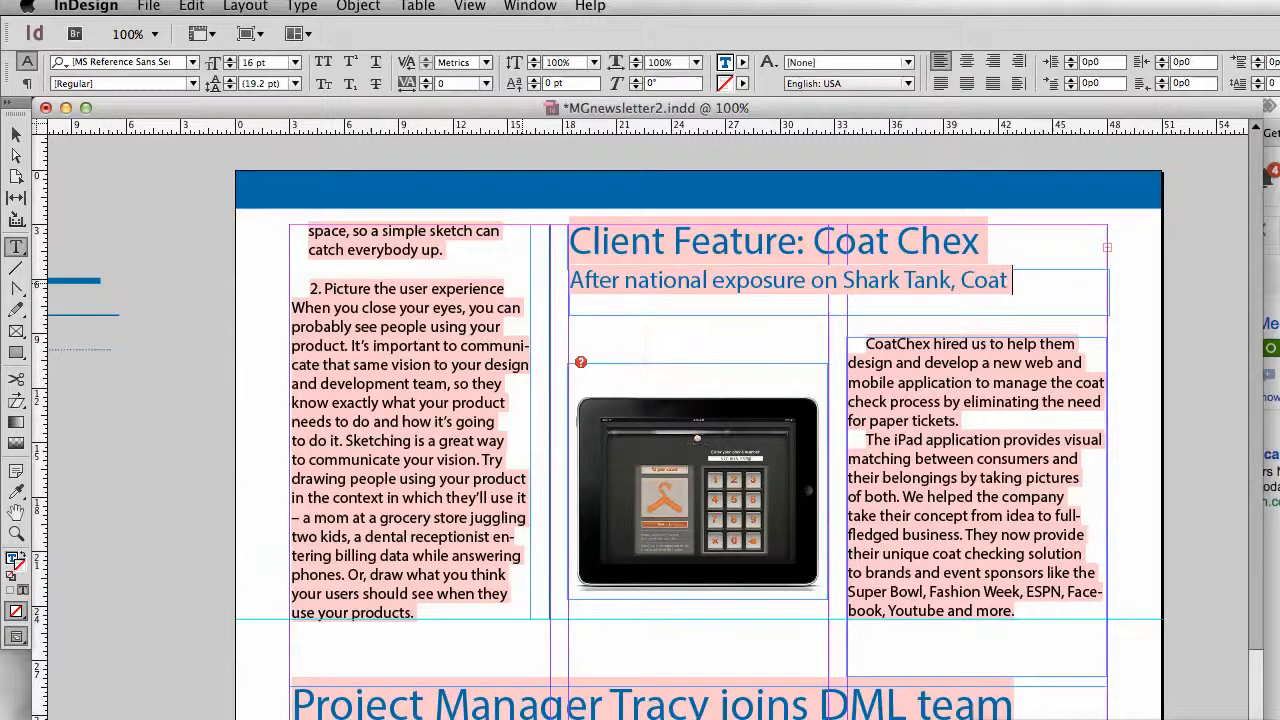
pyautogui.write('Chex')
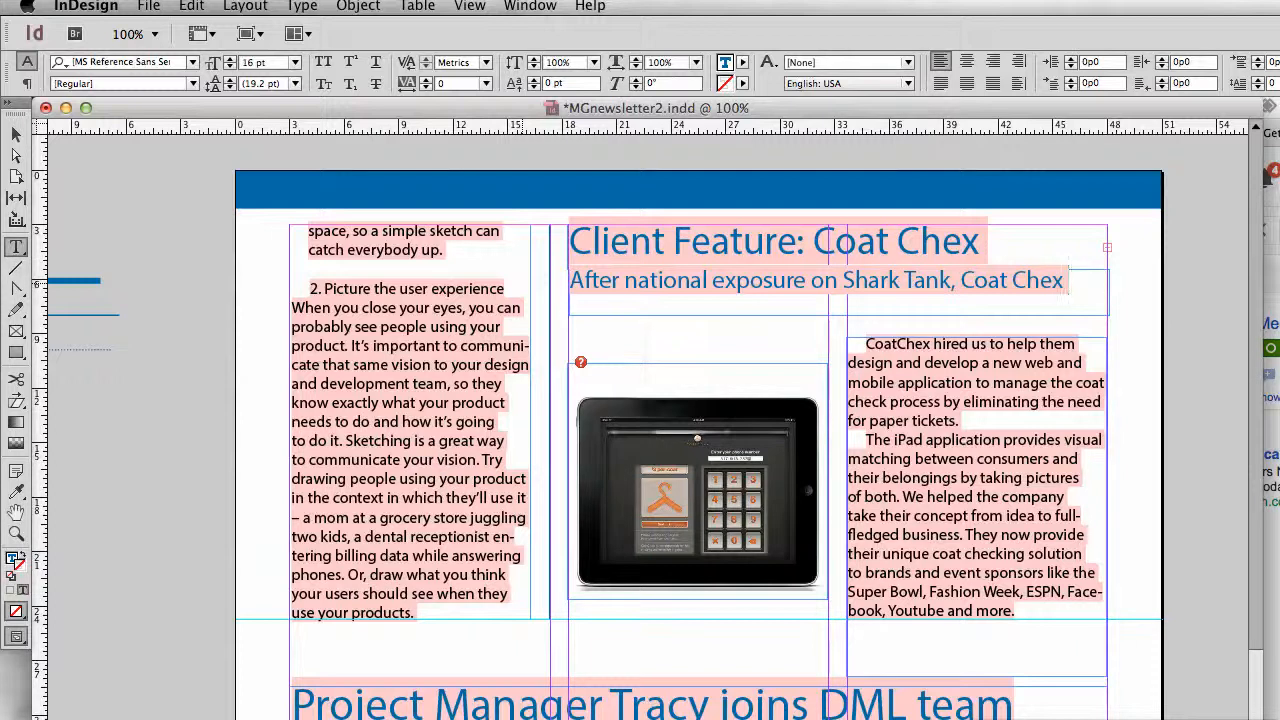
pyautogui.write('en')
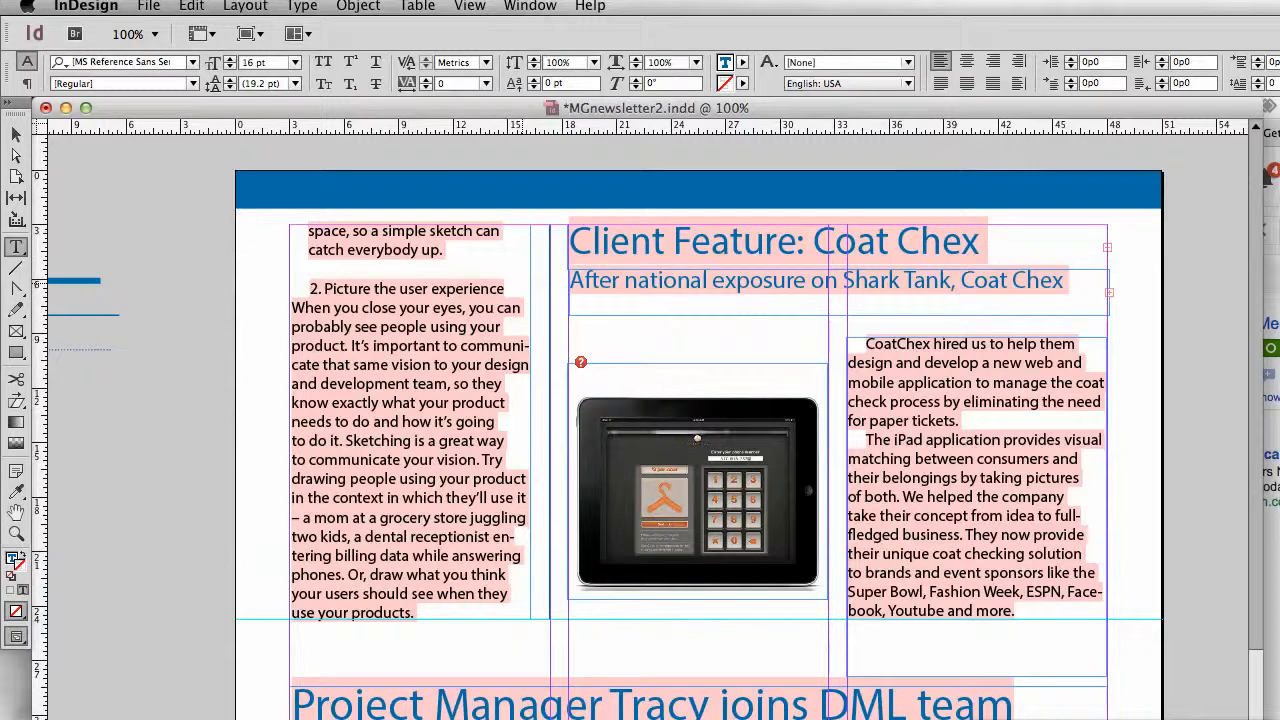
pyautogui.write('st')
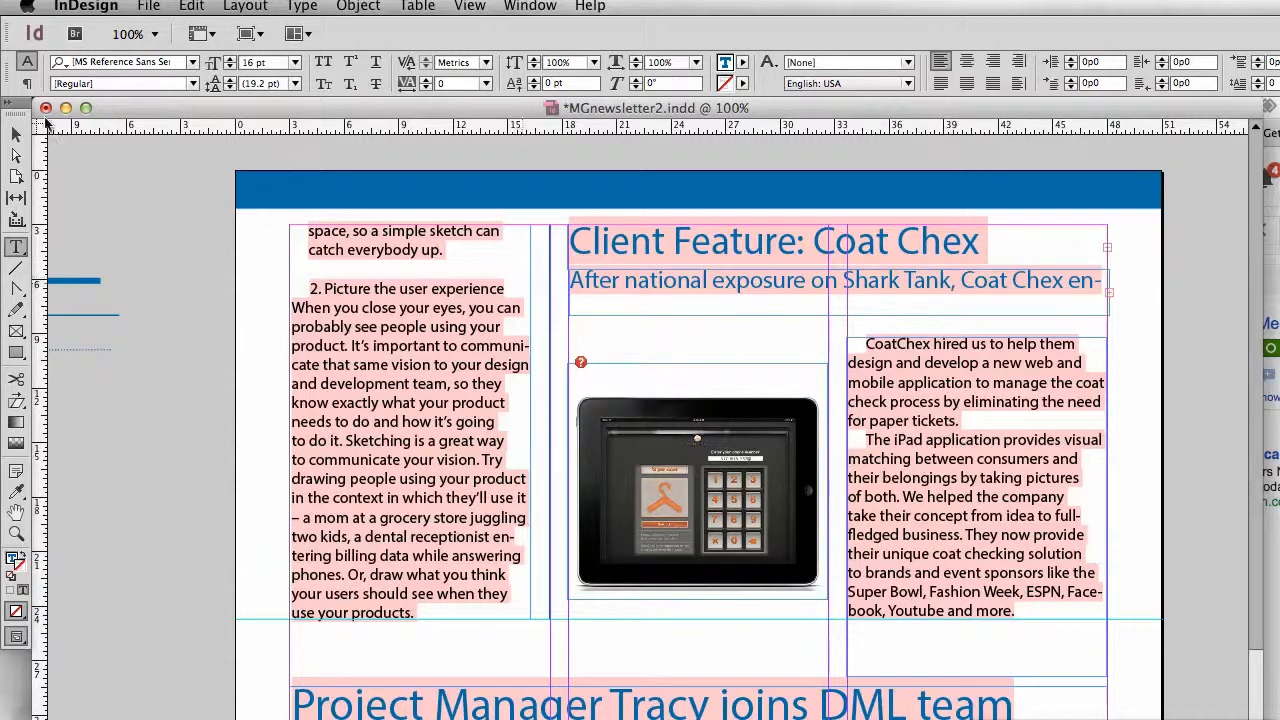
# Step: Extend the subhead frame downward to hold two lines and finish its text with "find success in New York"
pyautogui.click(16, 135)
pyautogui.moveTo(840, 316); pyautogui.dragTo(697, 312)
pyautogui.doubleClick(873, 310)
pyautogui.write('find ')
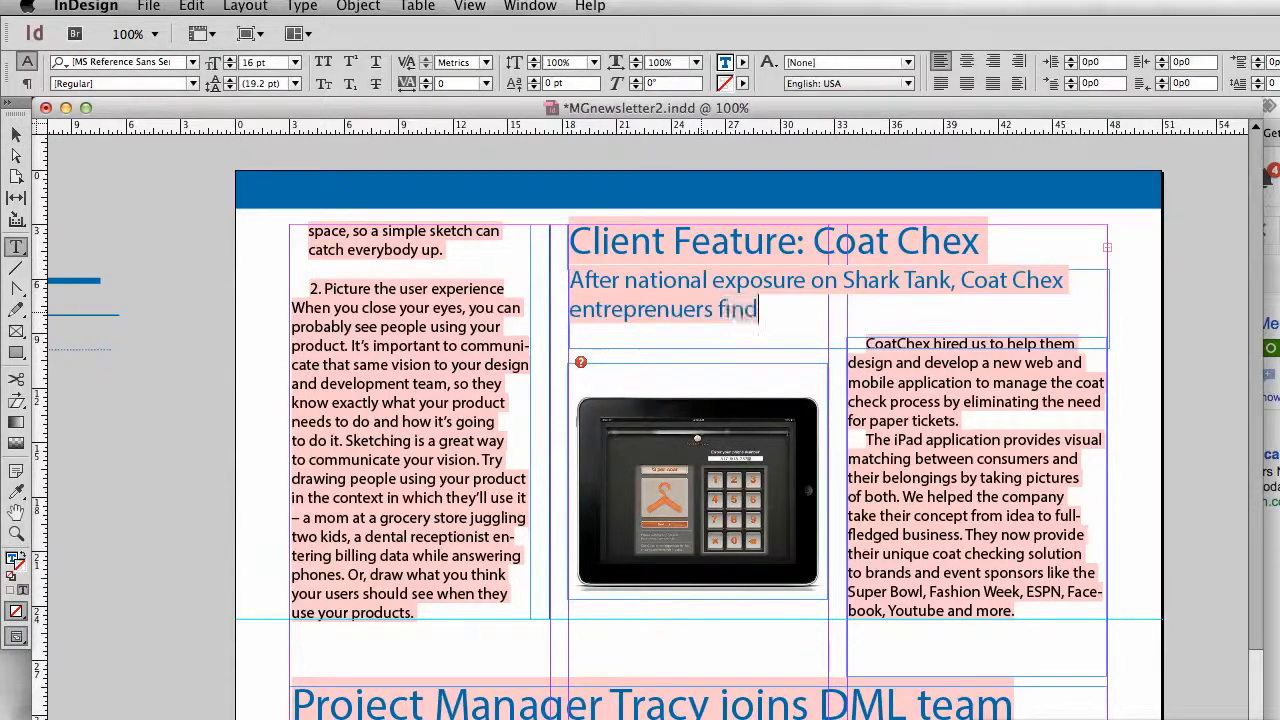
pyautogui.write('su')
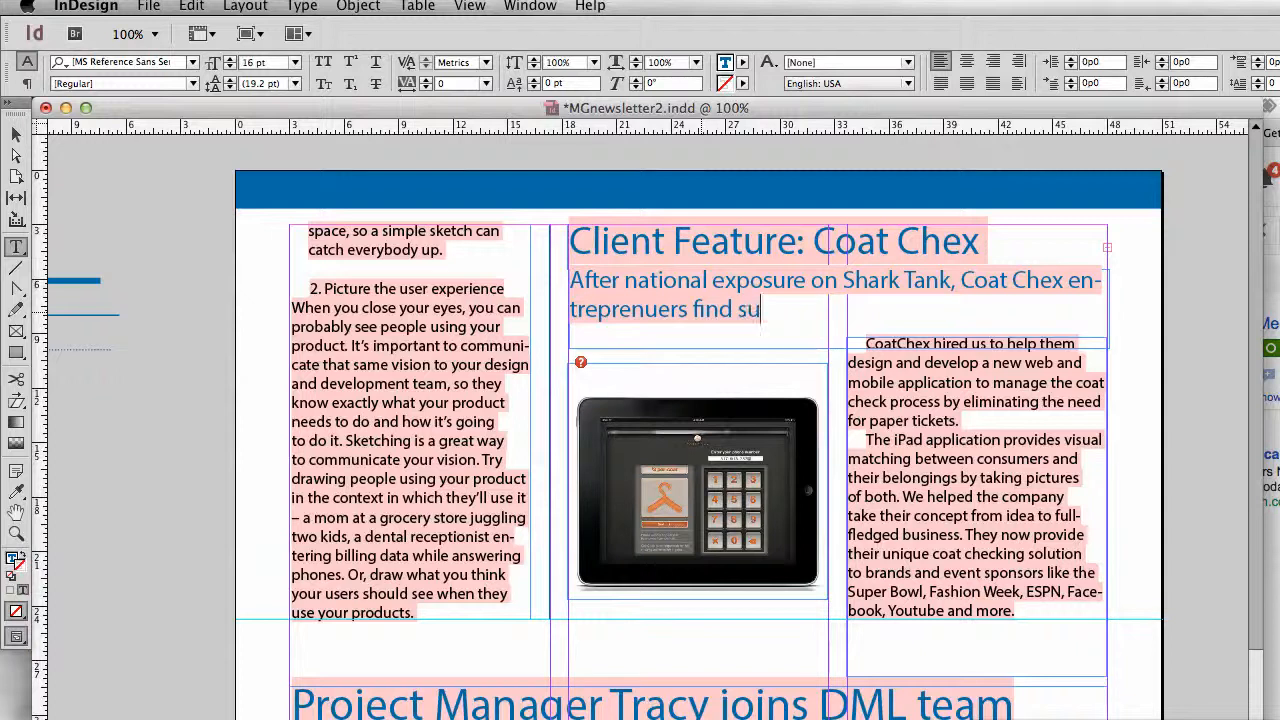
pyautogui.write('vccess in New York')
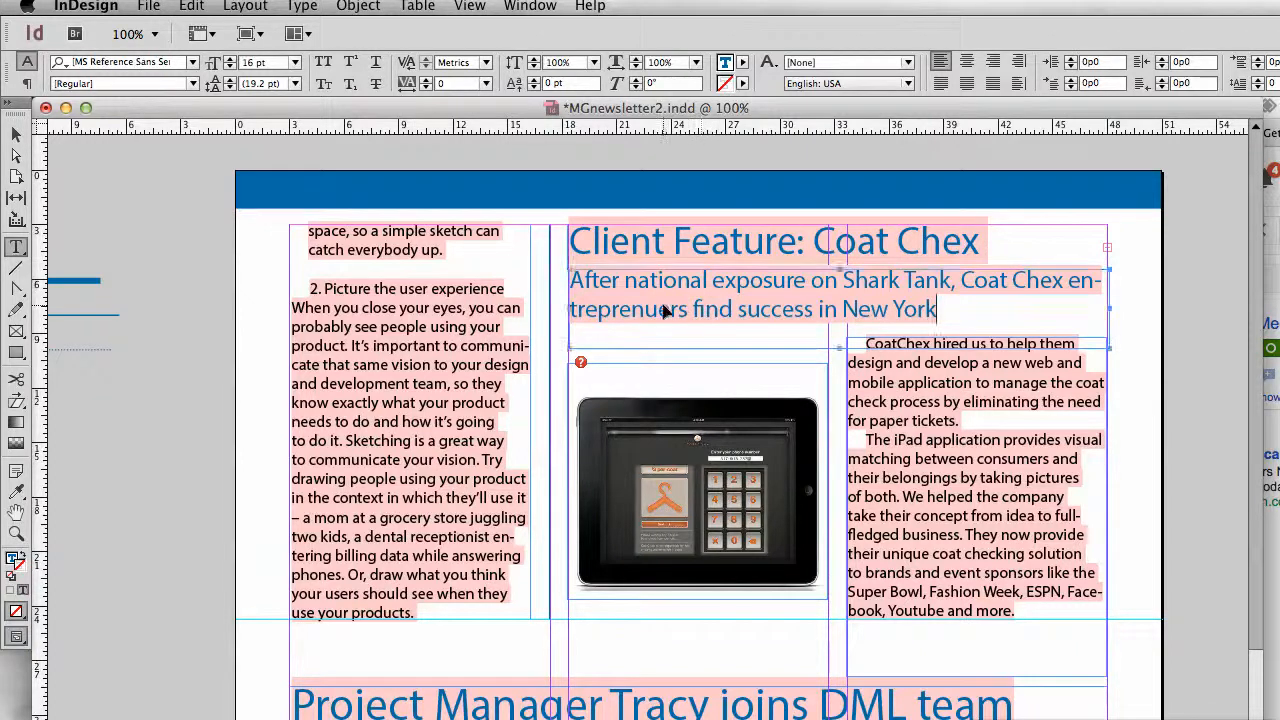
pyautogui.press('super+a')
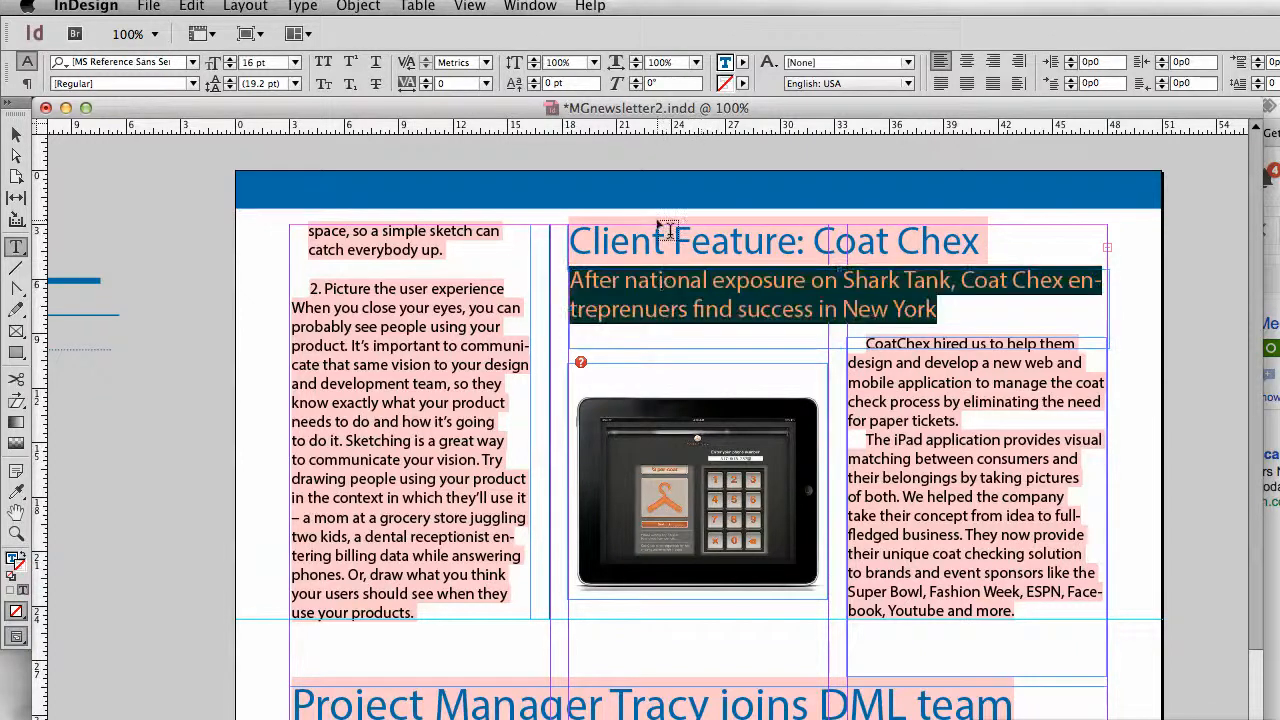
pyautogui.press('super+i')
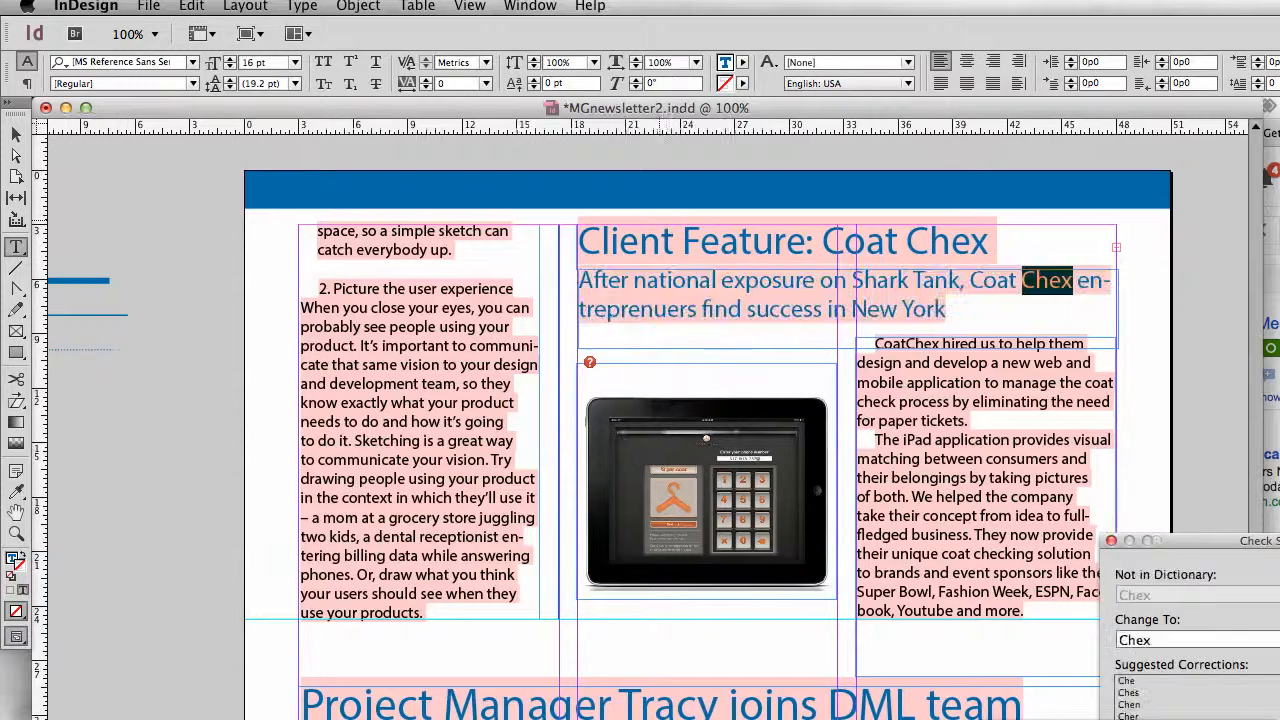
pyautogui.click(1110, 540)
# Step: Set the whole two-line subhead in the Times font with the Italic style
pyautogui.press('super+a')
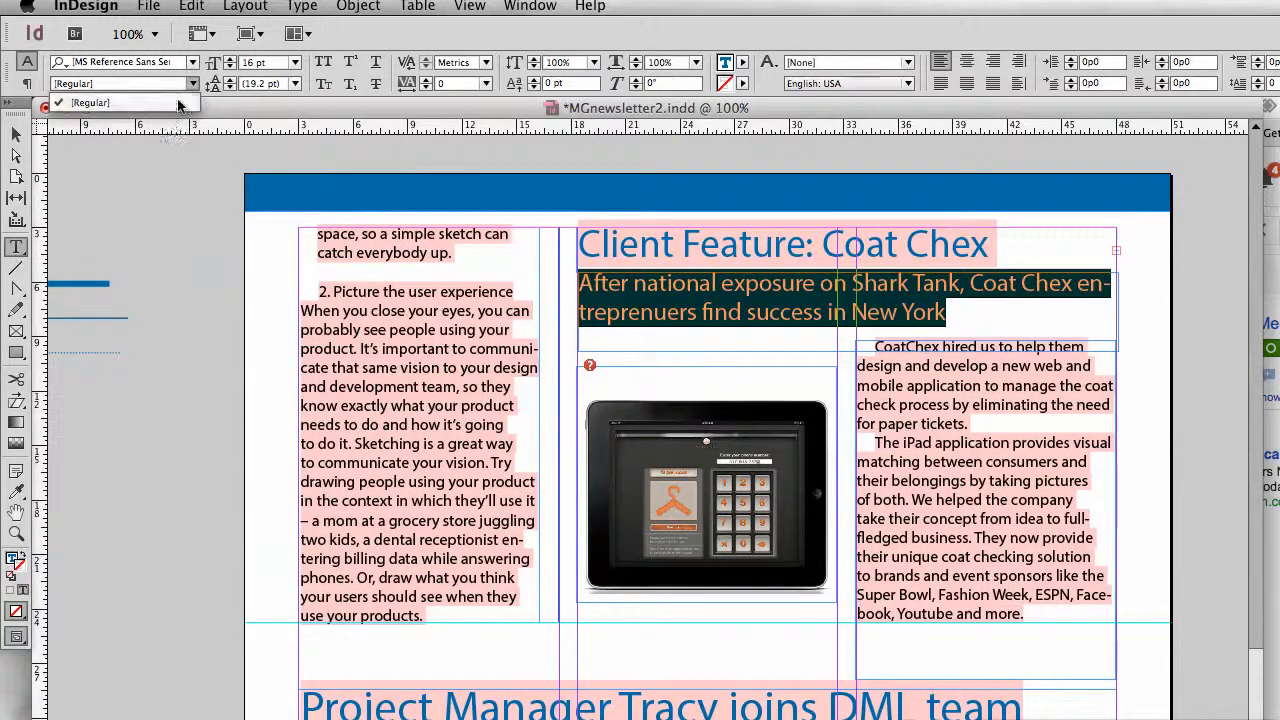
pyautogui.click(157, 62)
pyautogui.write('Times')
pyautogui.press('Return')
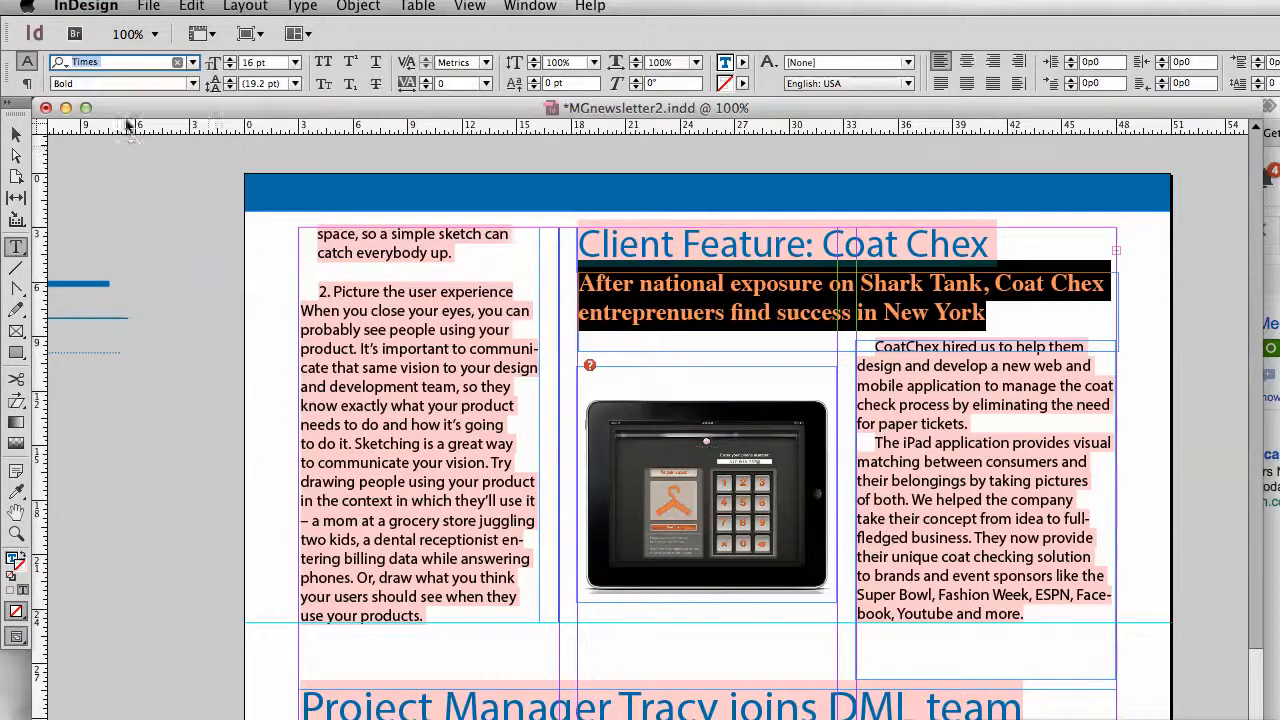
pyautogui.click(131, 84)
pyautogui.click(194, 84)
pyautogui.click(70, 142)
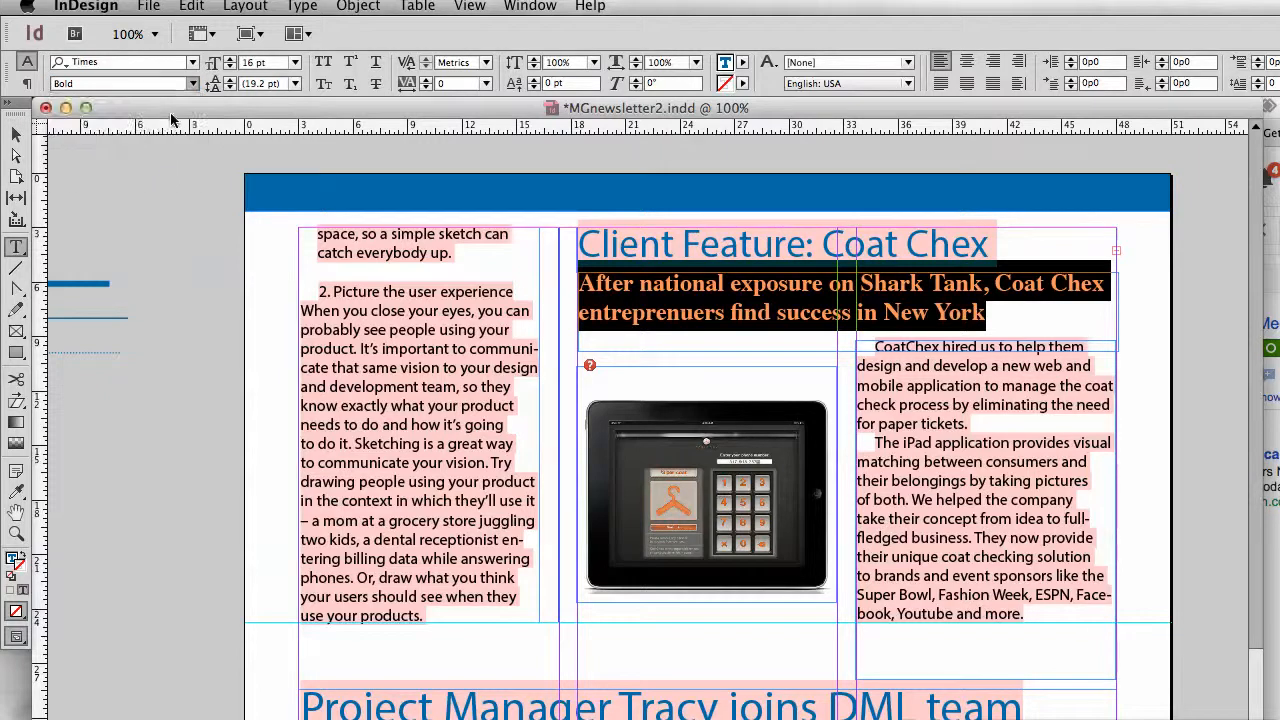
# Step: Preview the layout and move the iPad picture frame up to Y 8p9.2, just beneath the subhead
pyautogui.click(14, 136)
pyautogui.click(694, 345)
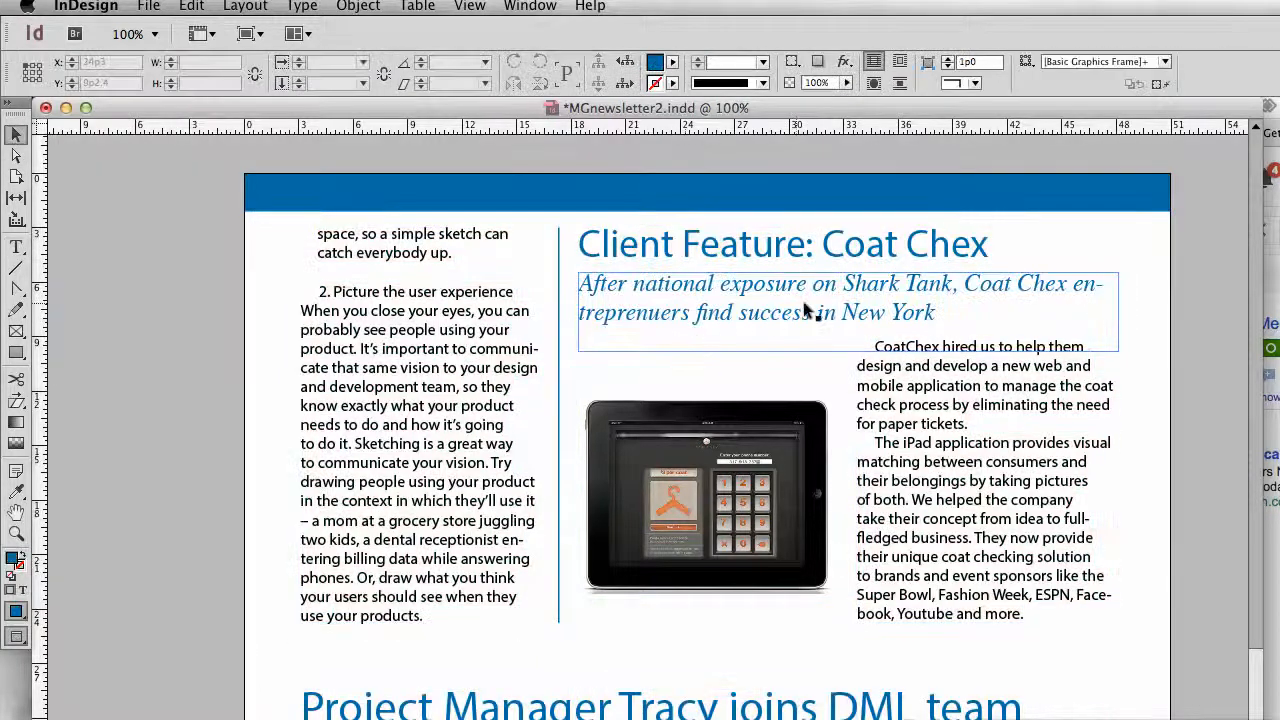
pyautogui.click(1020, 443)
pyautogui.click(795, 470)
pyautogui.moveTo(795, 470); pyautogui.dragTo(794, 452)
pyautogui.press('w')
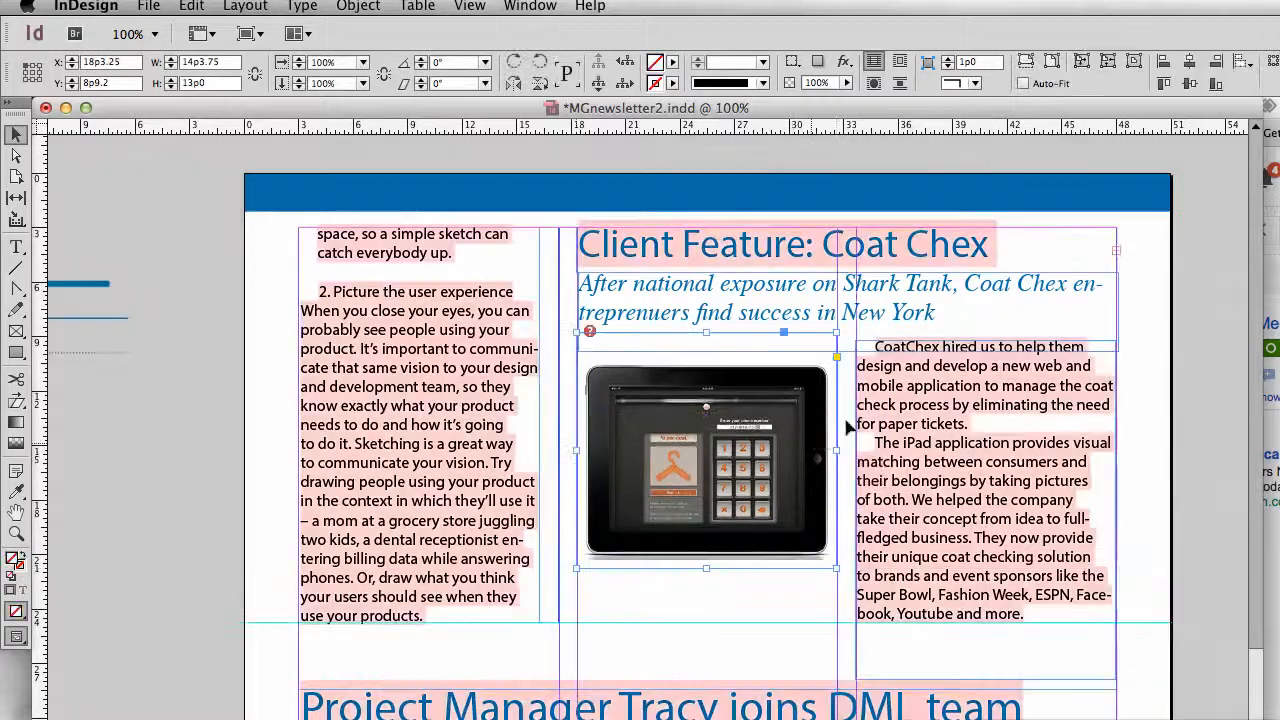
# Step: Place a horizontal guide along the top of the CoatChex body text's first line
pyautogui.moveTo(1018, 282); pyautogui.dragTo(1021, 340)
pyautogui.press('super+equal')
pyautogui.press('super+equal')
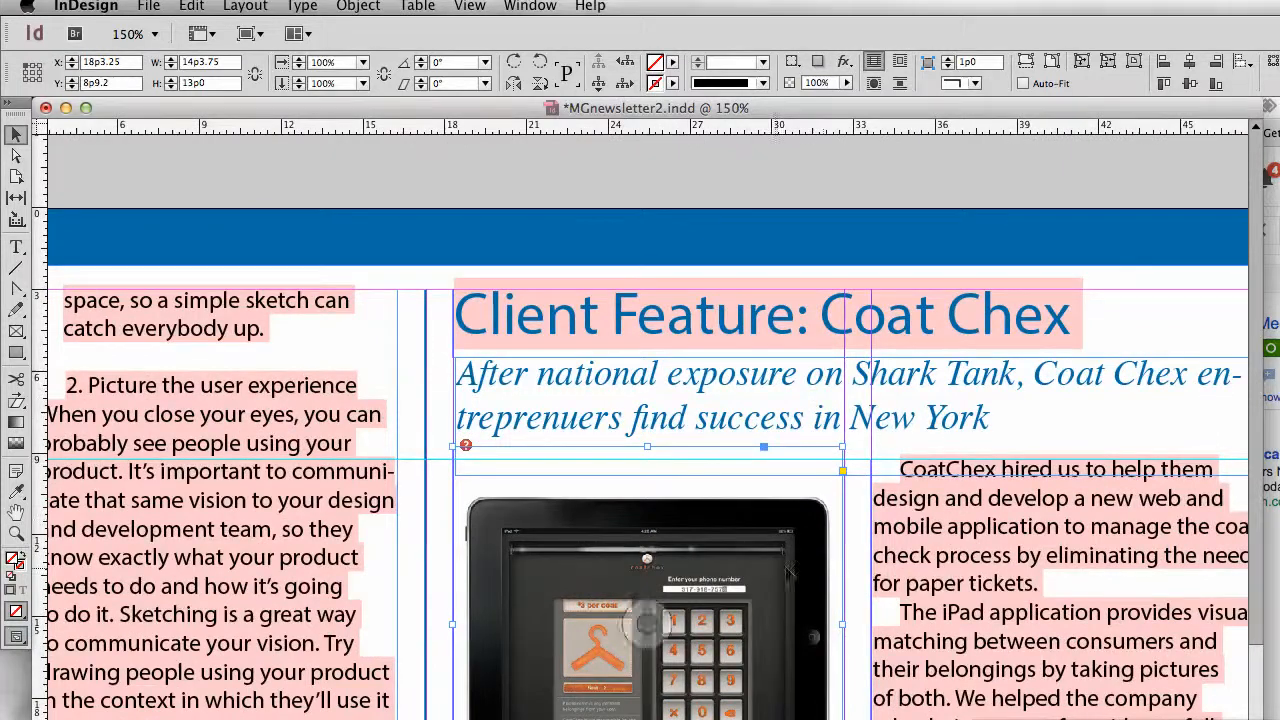
# Step: Move the iPad picture frame up to Y 7p4.6, lining up the device's top edge with the horizontal guide
pyautogui.moveTo(816, 590); pyautogui.dragTo(812, 568)
pyautogui.press('Up')
pyautogui.press('Up')
pyautogui.press('Up')
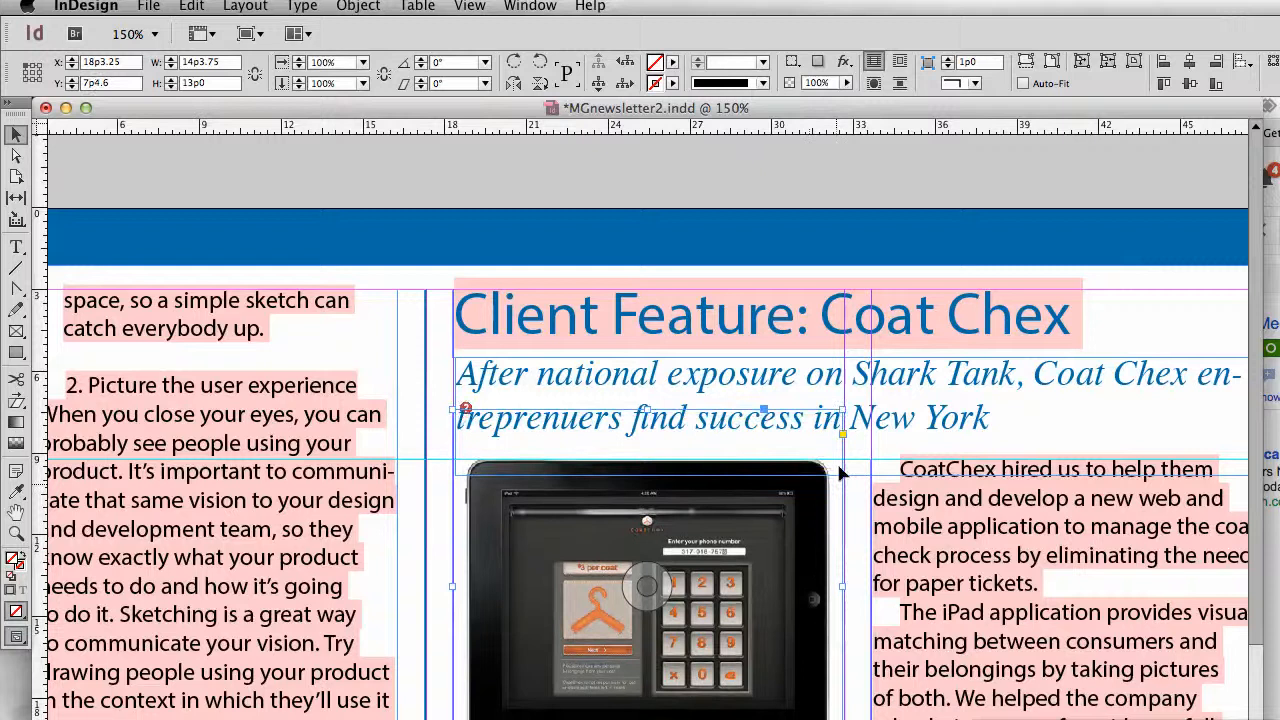
# Step: Draw a caption text frame about 14p3.75 wide and 4p3.6 high beneath the iPad picture and set it to a single column
pyautogui.click(16, 246)
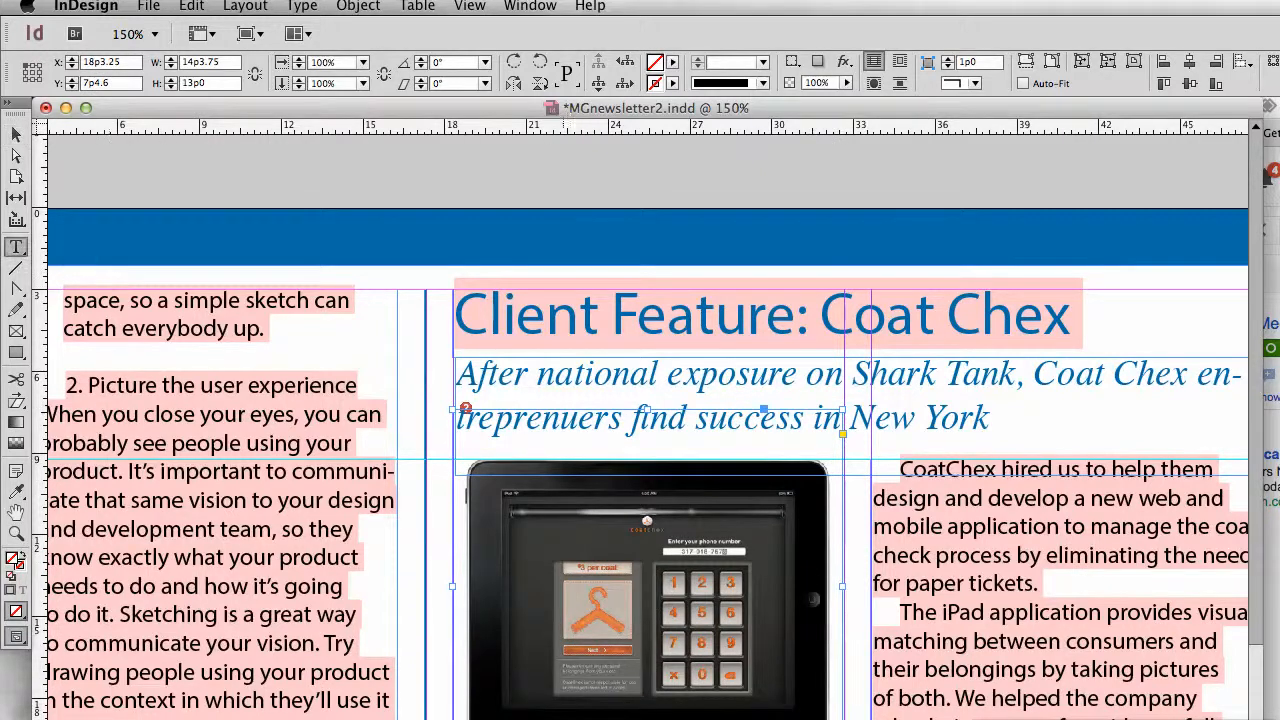
pyautogui.moveTo(452, 719); pyautogui.dragTo(845, 719)
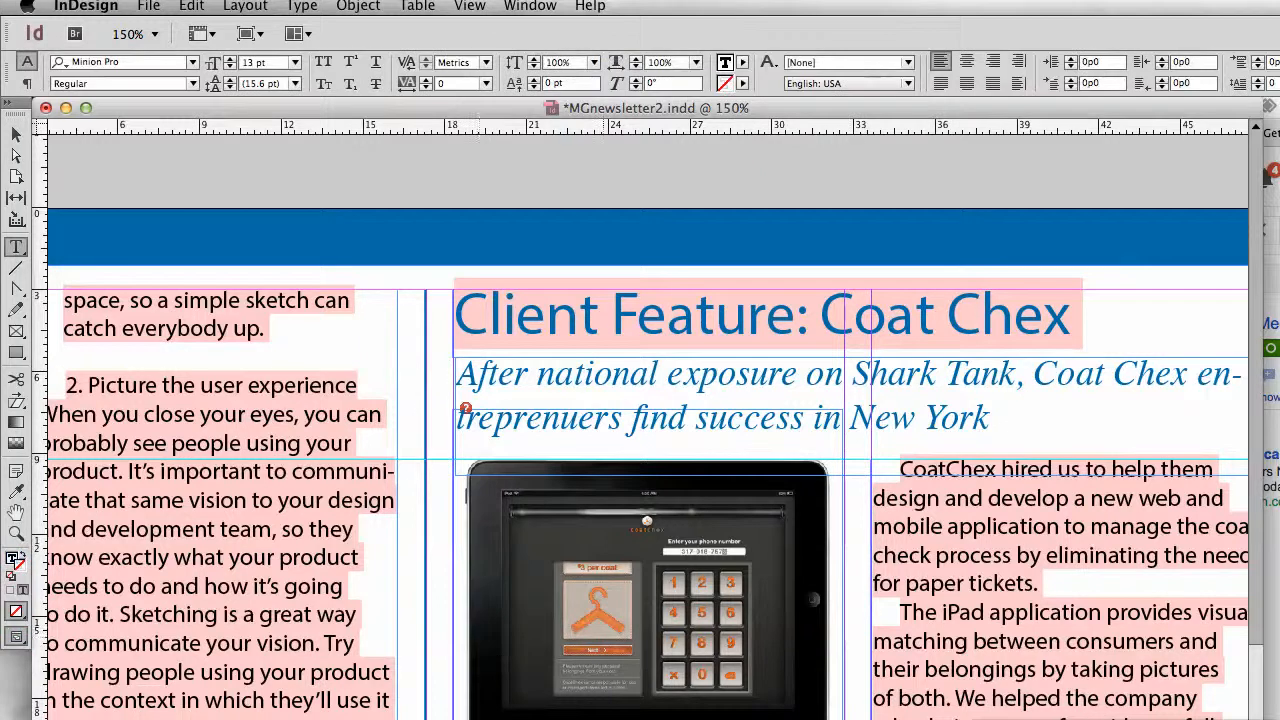
pyautogui.click(16, 133)
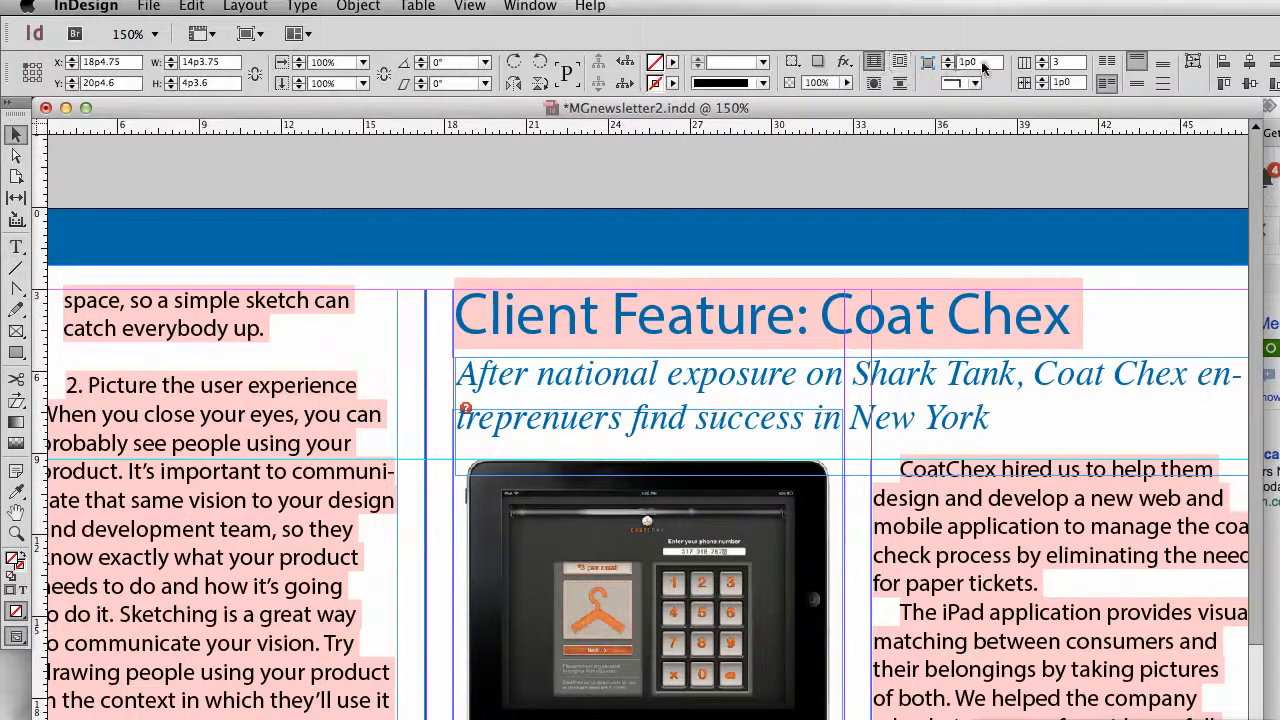
pyautogui.click(1066, 64)
# Step: Copy the body text beginning "The iPad application provides visual matching" into the caption and set all caption text to 9 pt
pyautogui.doubleClick(957, 638)
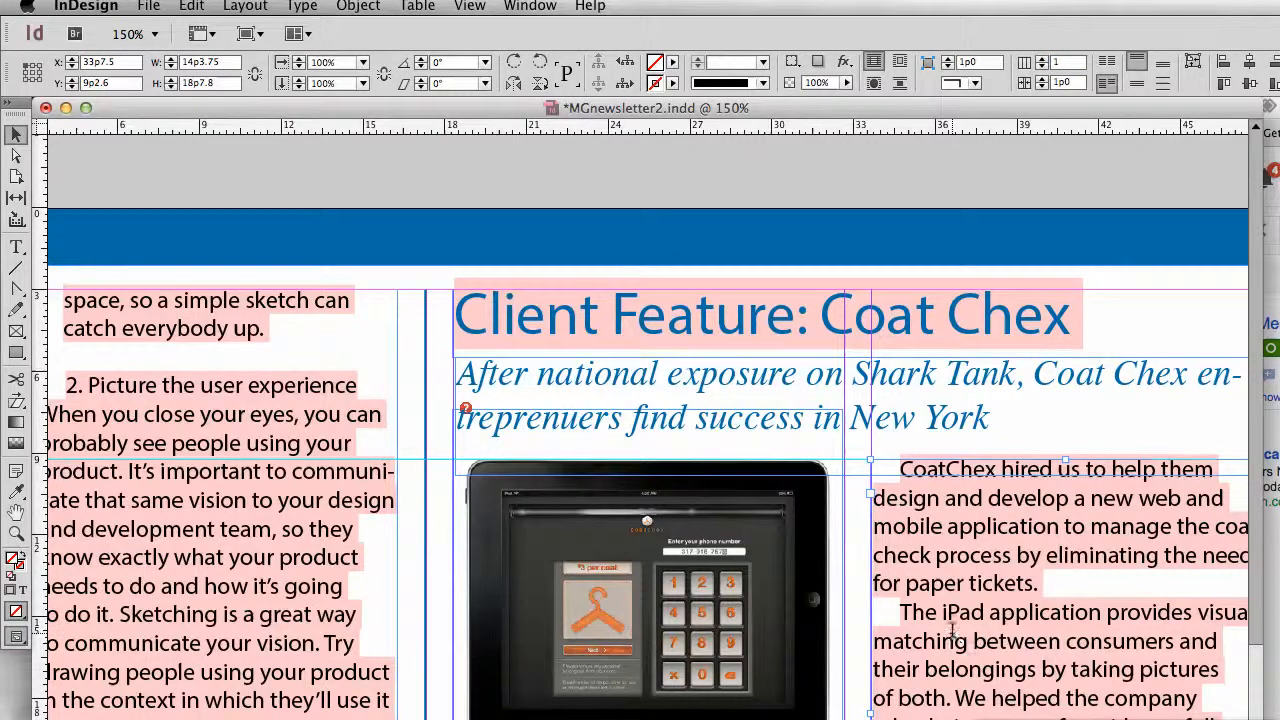
pyautogui.moveTo(1026, 634); pyautogui.dragTo(882, 608)
pyautogui.press('BackSpace')
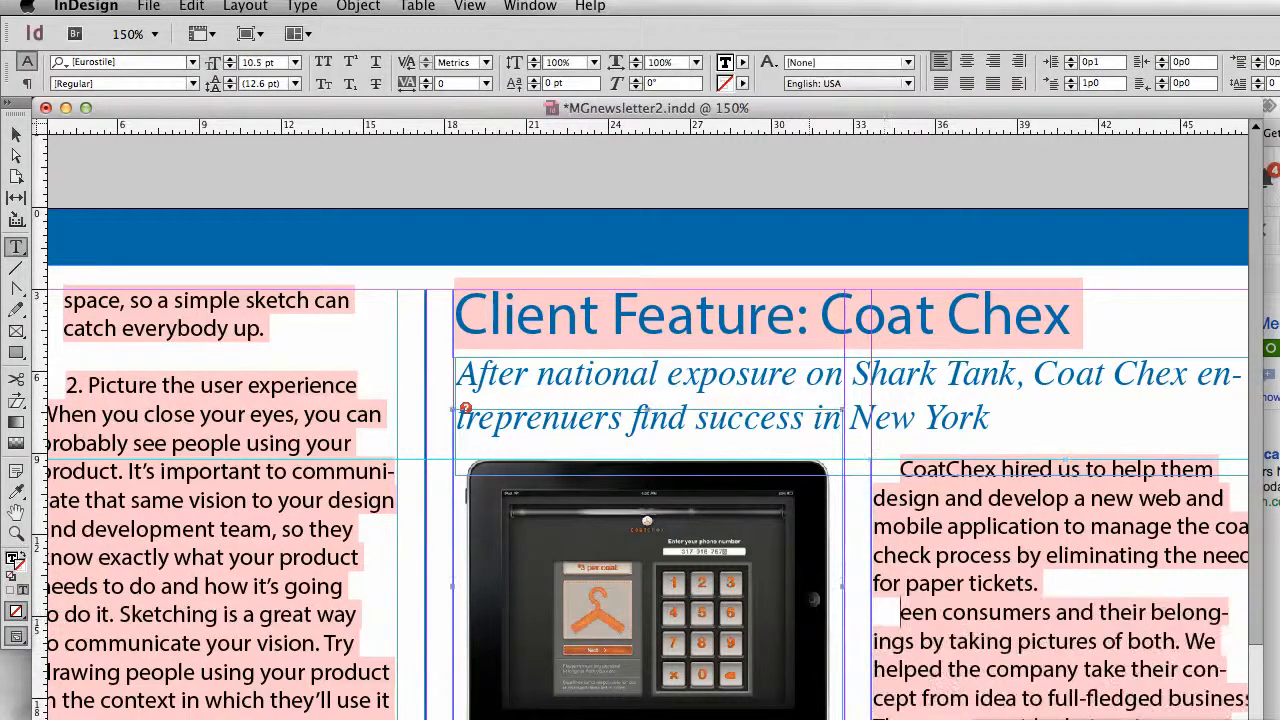
pyautogui.press('super+z')
pyautogui.press('shift+super+a')
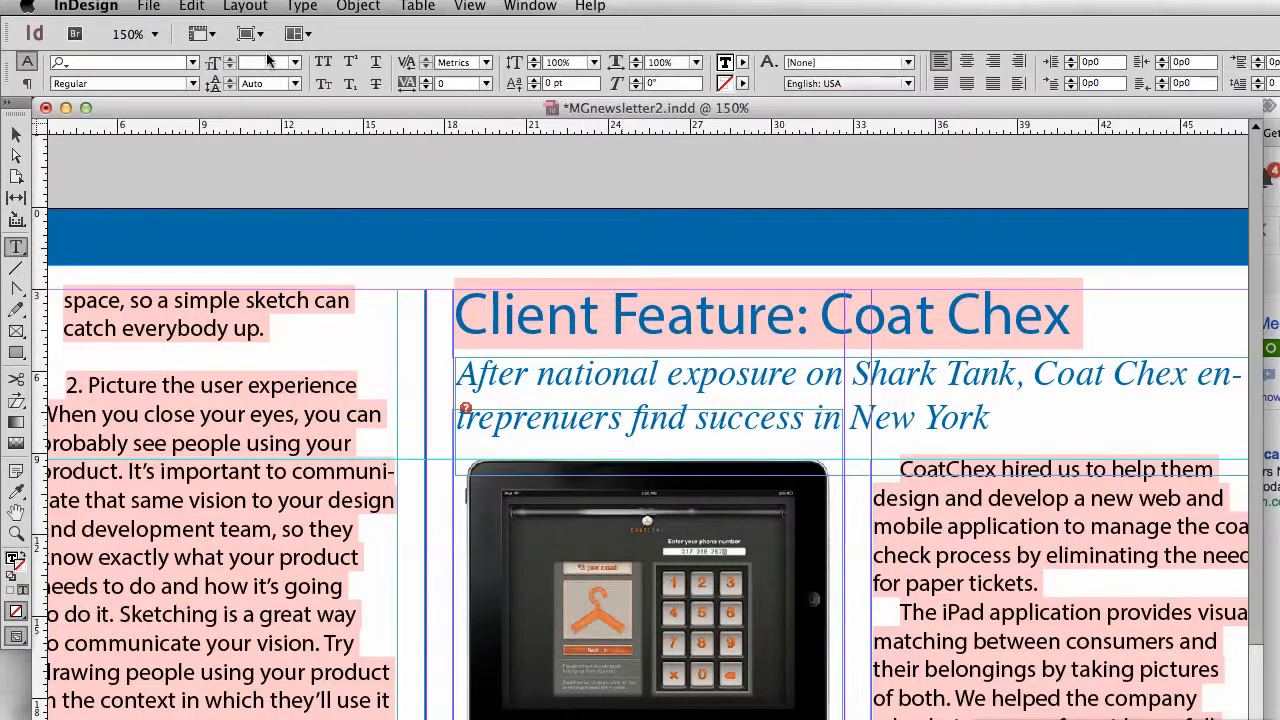
pyautogui.press('Return')
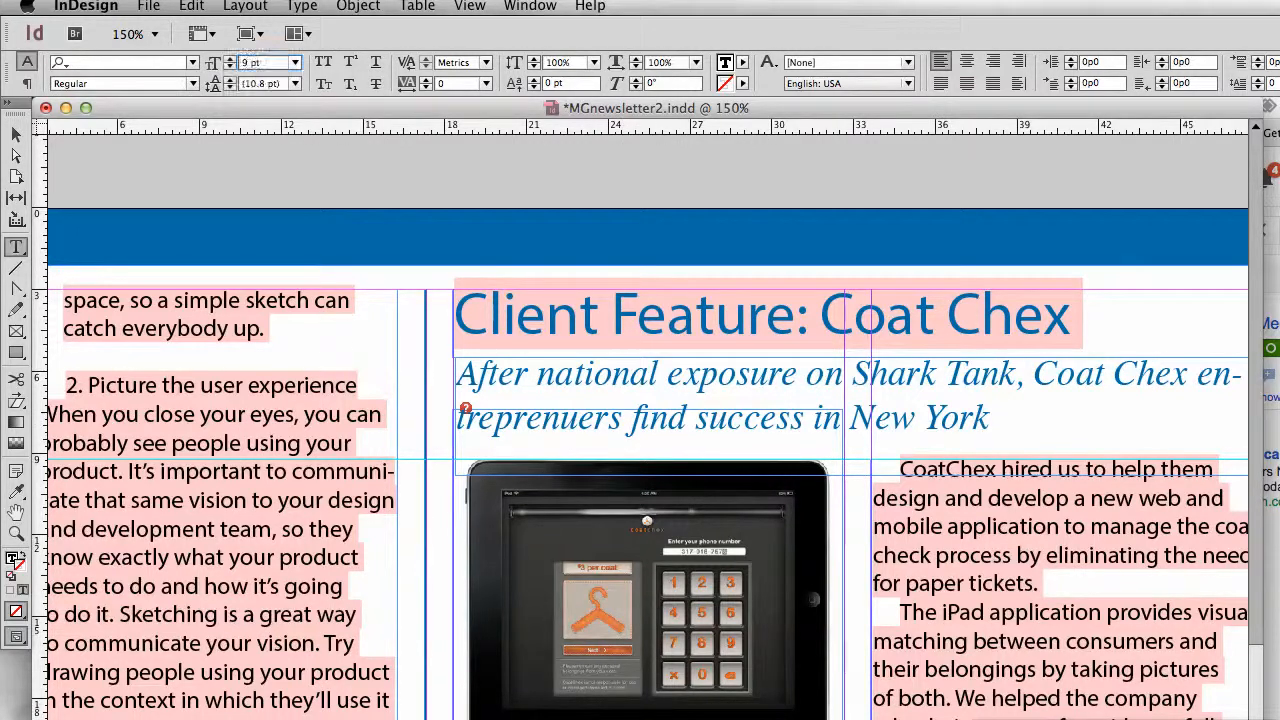
# Step: Fill the caption frame with repeated copies of the phrase "The iPad application provides visual matching"
pyautogui.scroll(-5, 534, 653)
pyautogui.click(595, 482)
pyautogui.moveTo(588, 475); pyautogui.dragTo(517, 451)
pyautogui.press('super+c')
pyautogui.press('super+v')
pyautogui.press('super+v')
pyautogui.press('super+v')
pyautogui.press('super+v')
pyautogui.press('Escape')
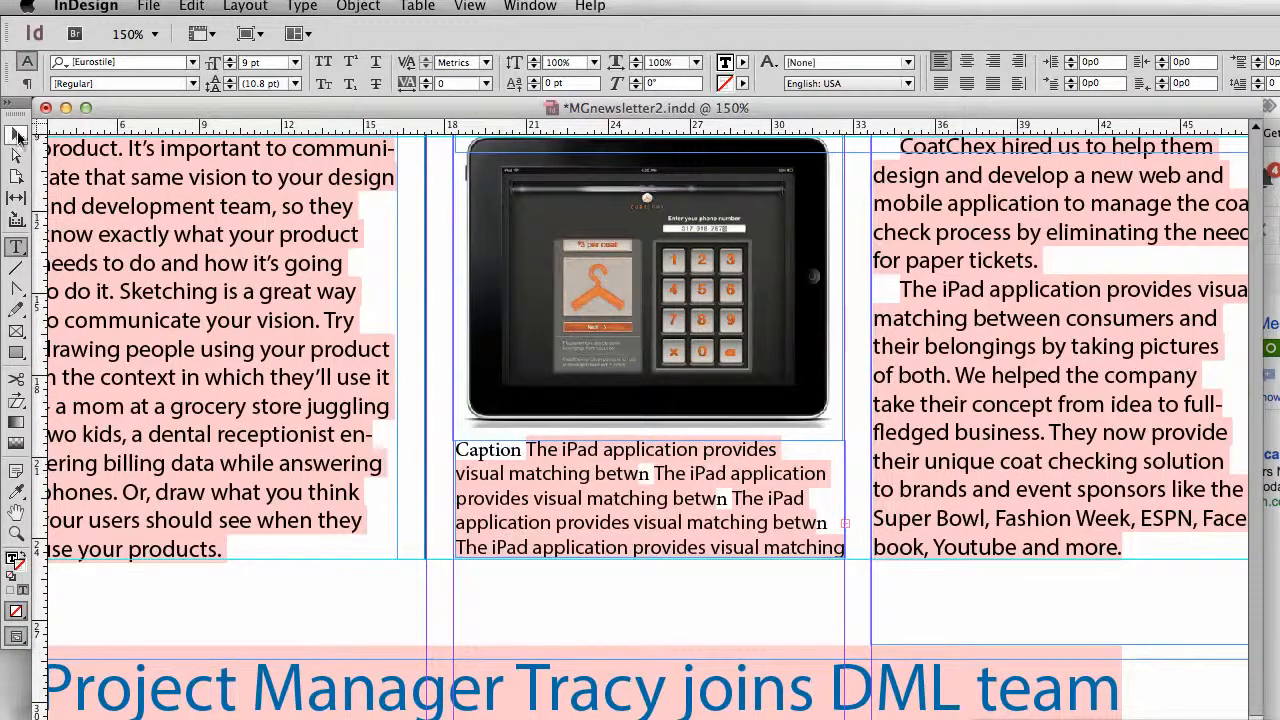
# Step: Place a horizontal guide along the top of the Client Feature headline and preview the page
pyautogui.press('super+minus')
pyautogui.press('super+minus')
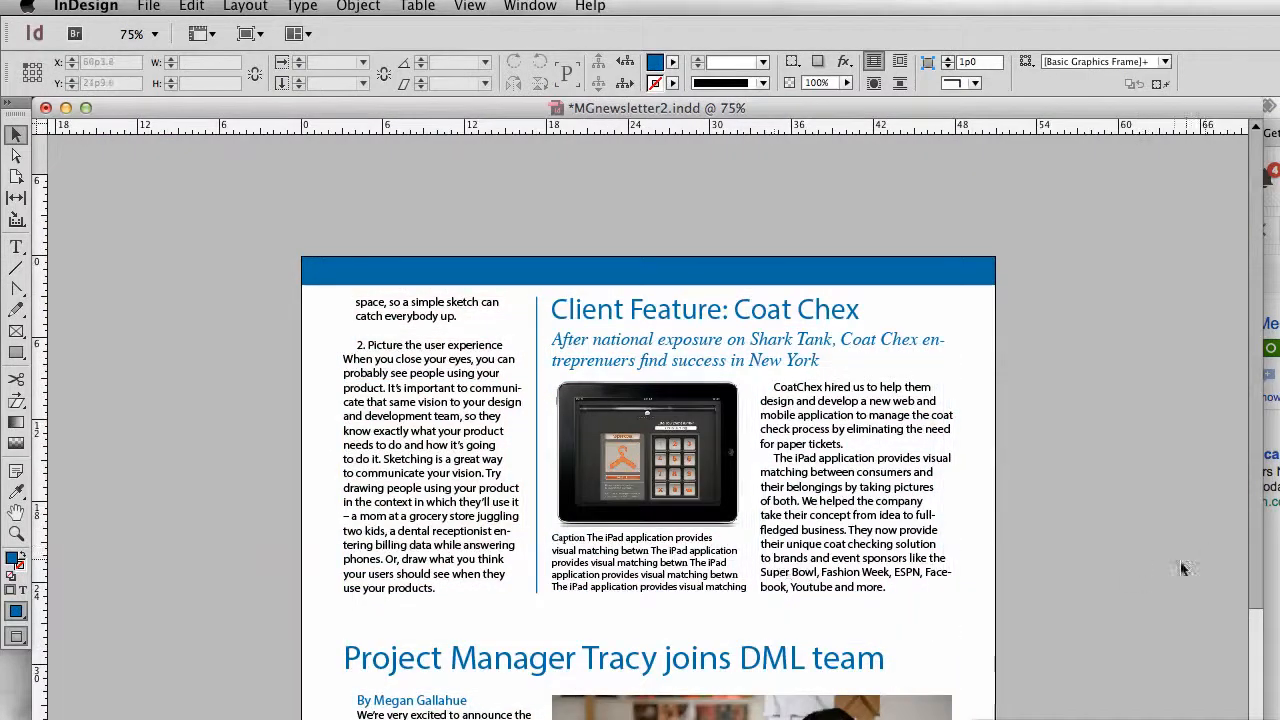
pyautogui.press('w')
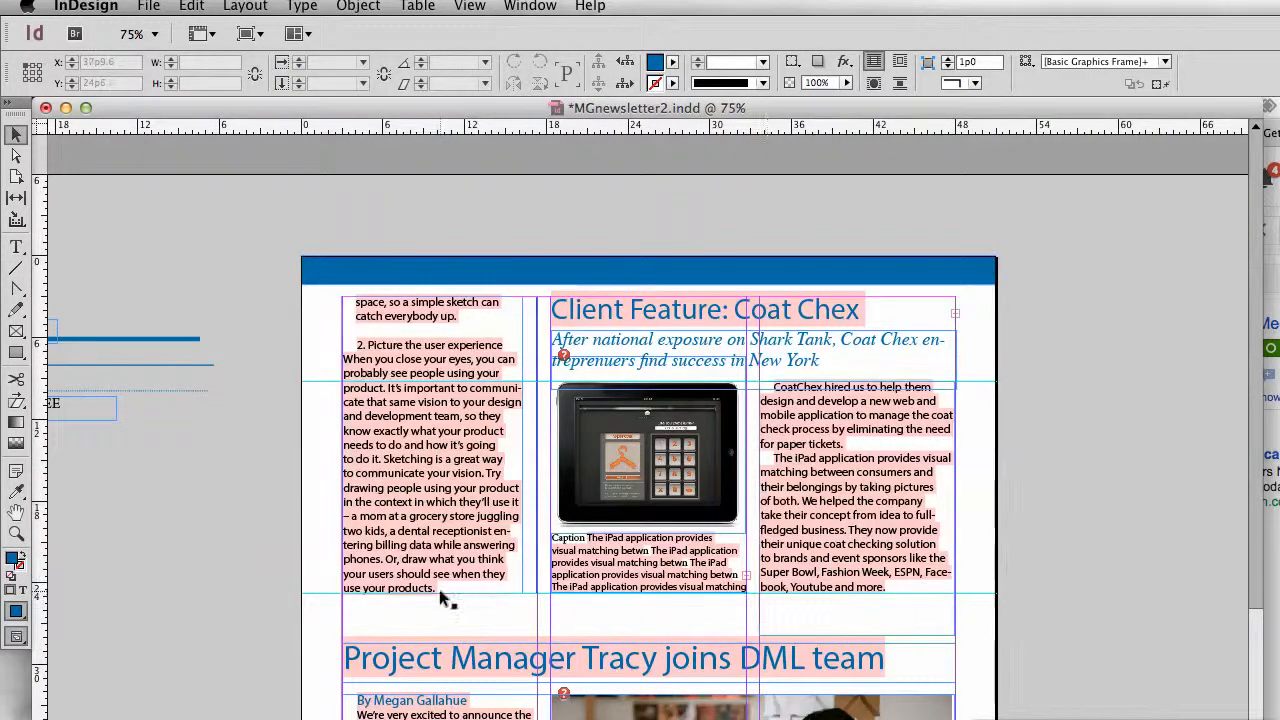
pyautogui.moveTo(614, 128); pyautogui.dragTo(627, 295)
pyautogui.press('w')
pyautogui.moveTo(743, 640); pyautogui.dragTo(770, 455)
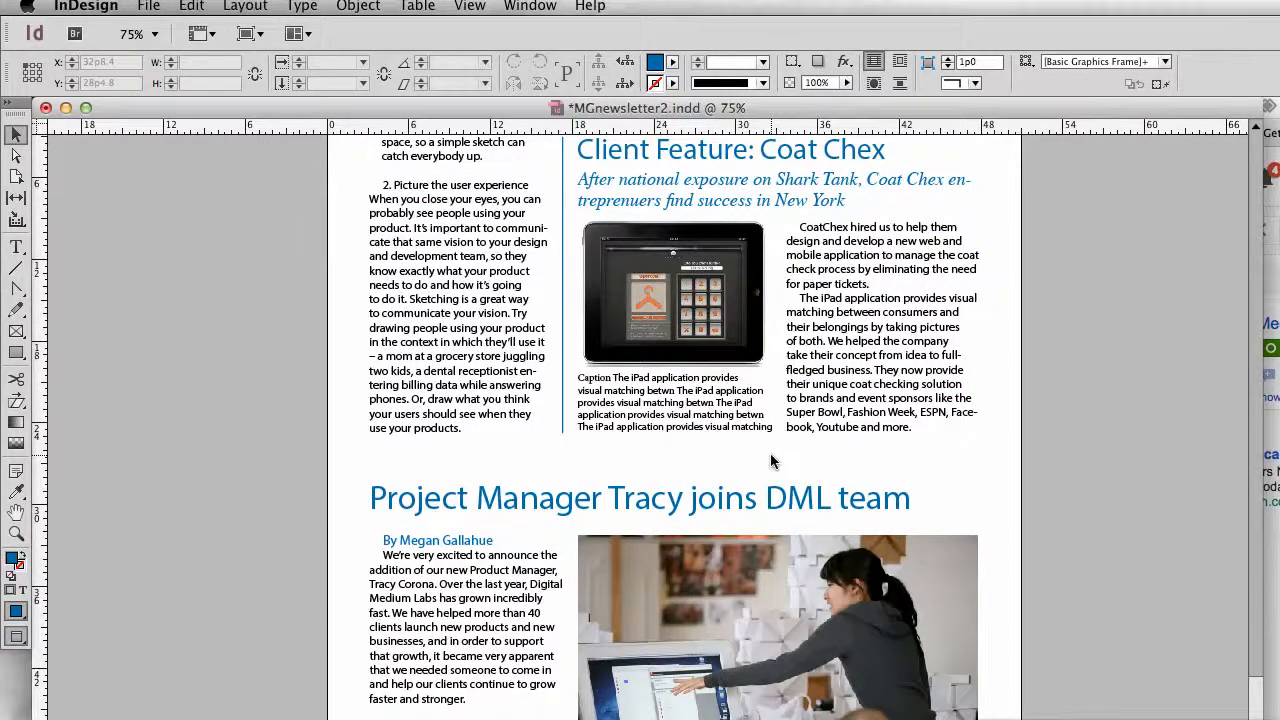
# Step: Remove the first-line indent from the byline of the Project Manager article by setting it to 0
pyautogui.press('super+equal')
pyautogui.press('super+equal')
pyautogui.press('w')
pyautogui.scroll(-2, 770, 455)
pyautogui.click(308, 429)
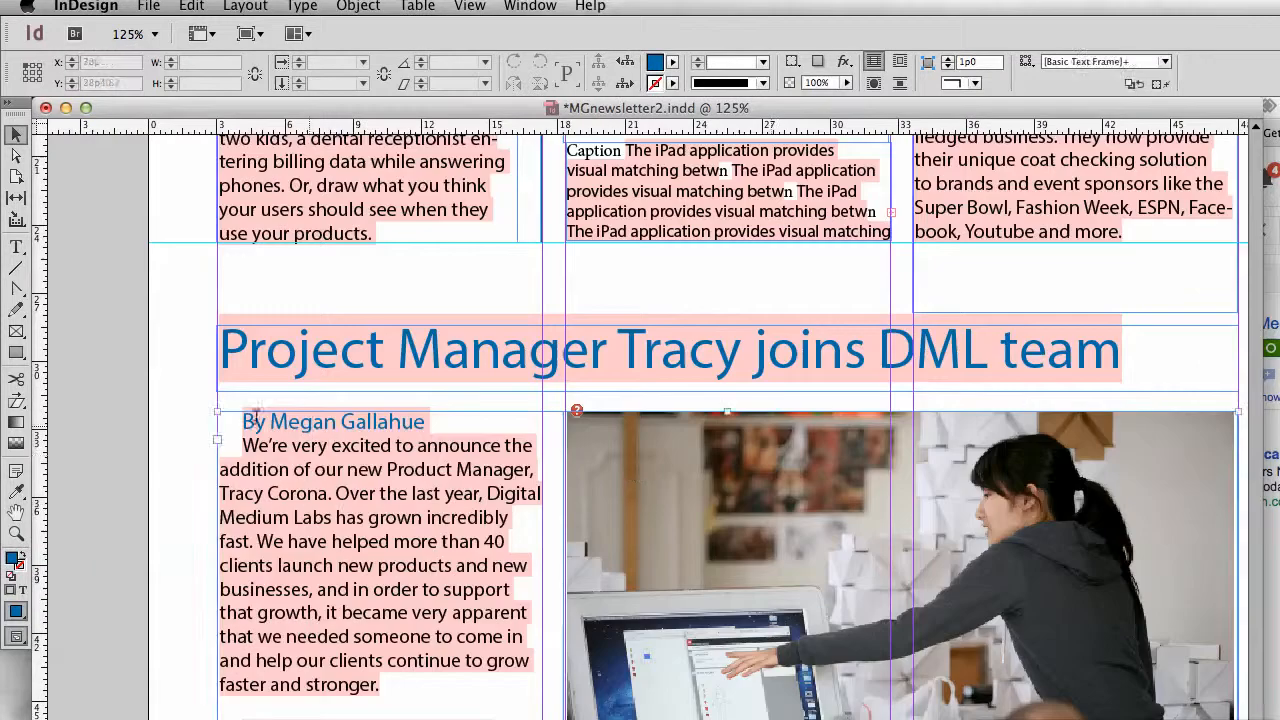
pyautogui.press('t')
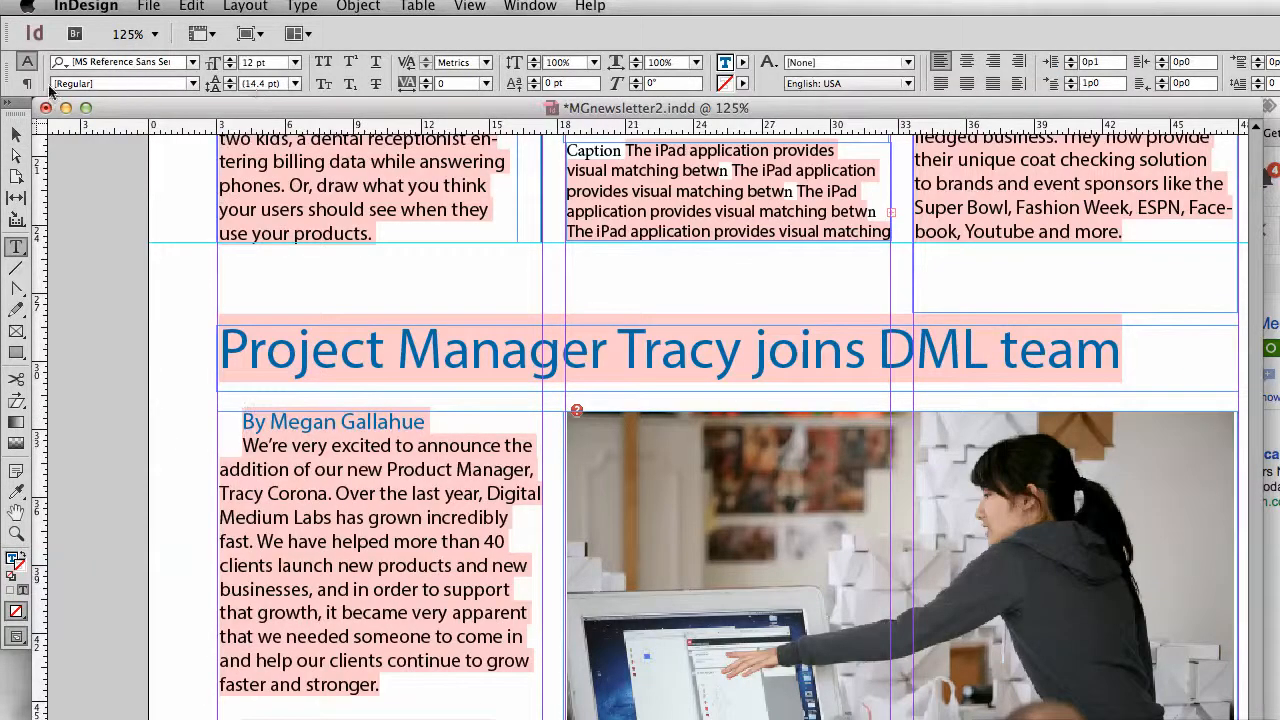
pyautogui.click(29, 83)
pyautogui.doubleClick(210, 85)
pyautogui.write('0')
pyautogui.press('Return')
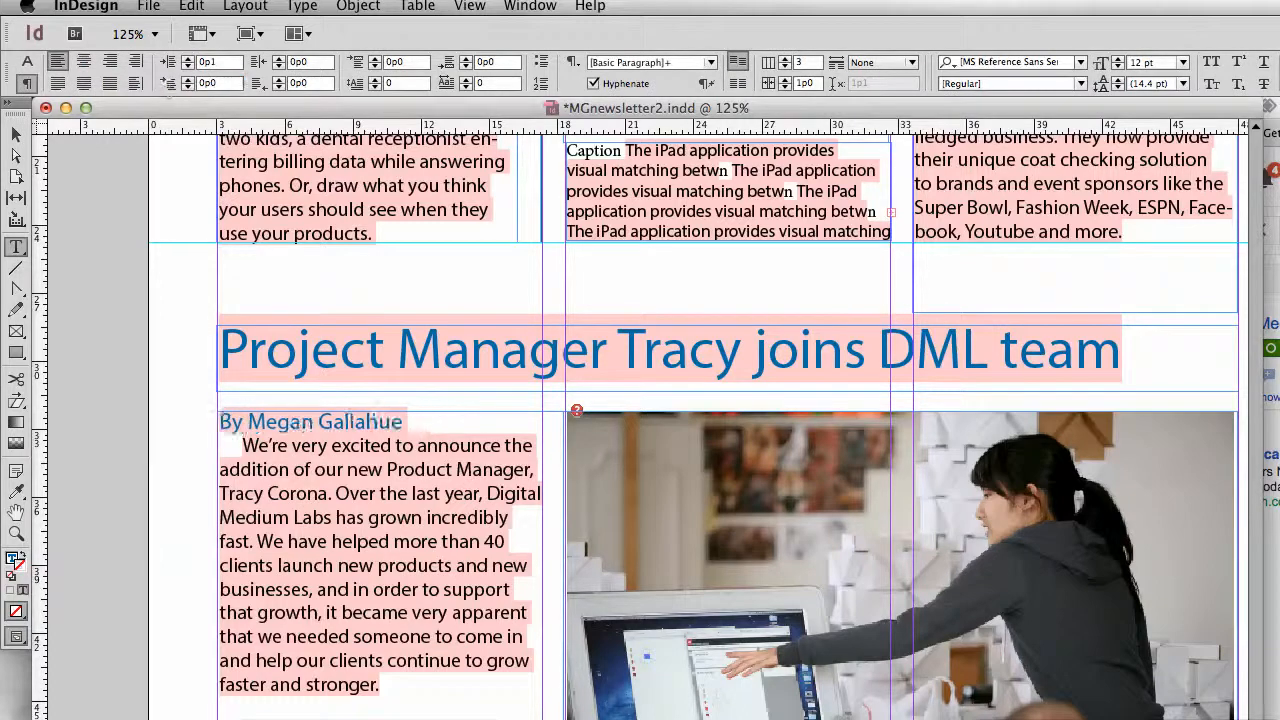
pyautogui.click(16, 133)
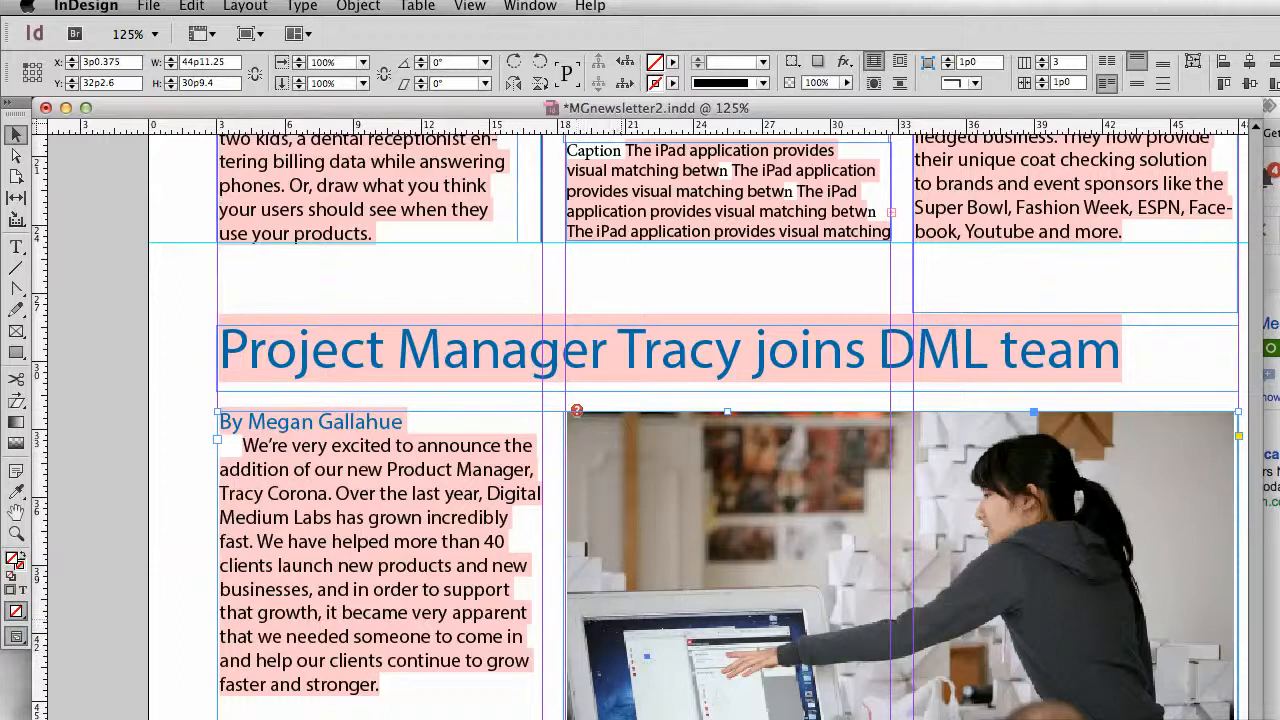
pyautogui.scroll(-2, 625, 513)
pyautogui.hscroll(4, 625, 513)
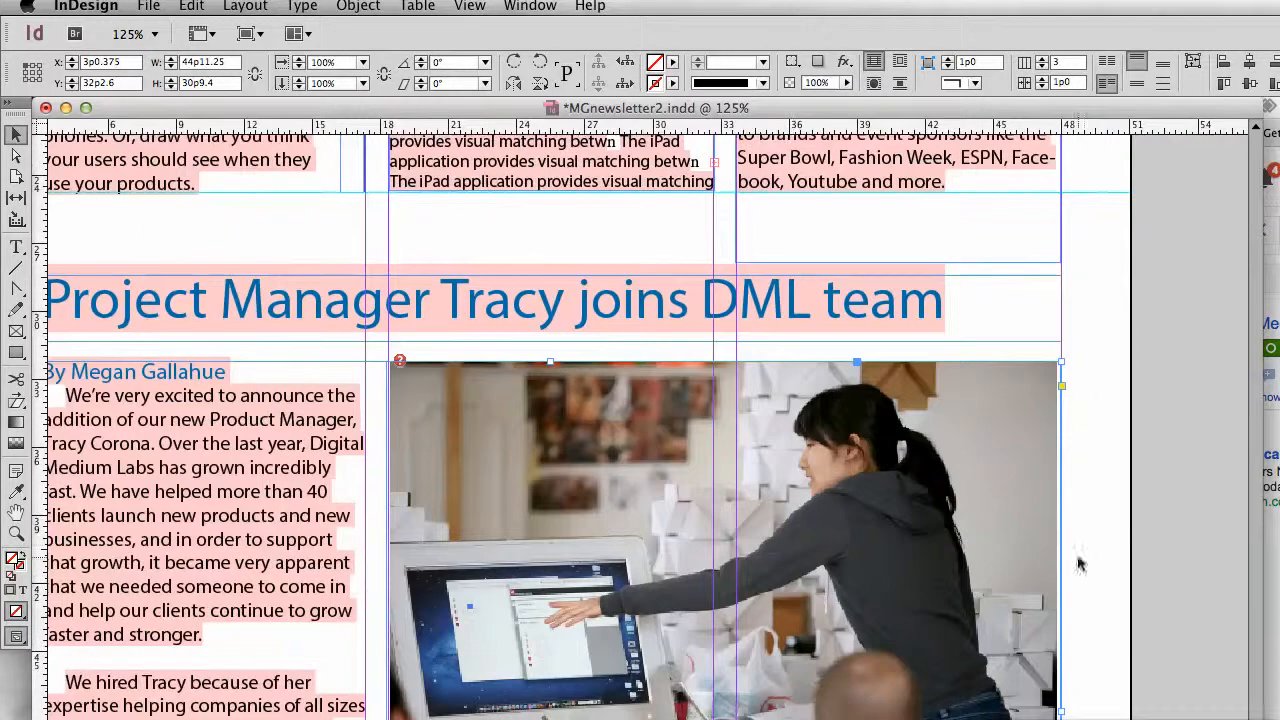
pyautogui.moveTo(717, 570); pyautogui.dragTo(697, 583)
pyautogui.press('super+z')
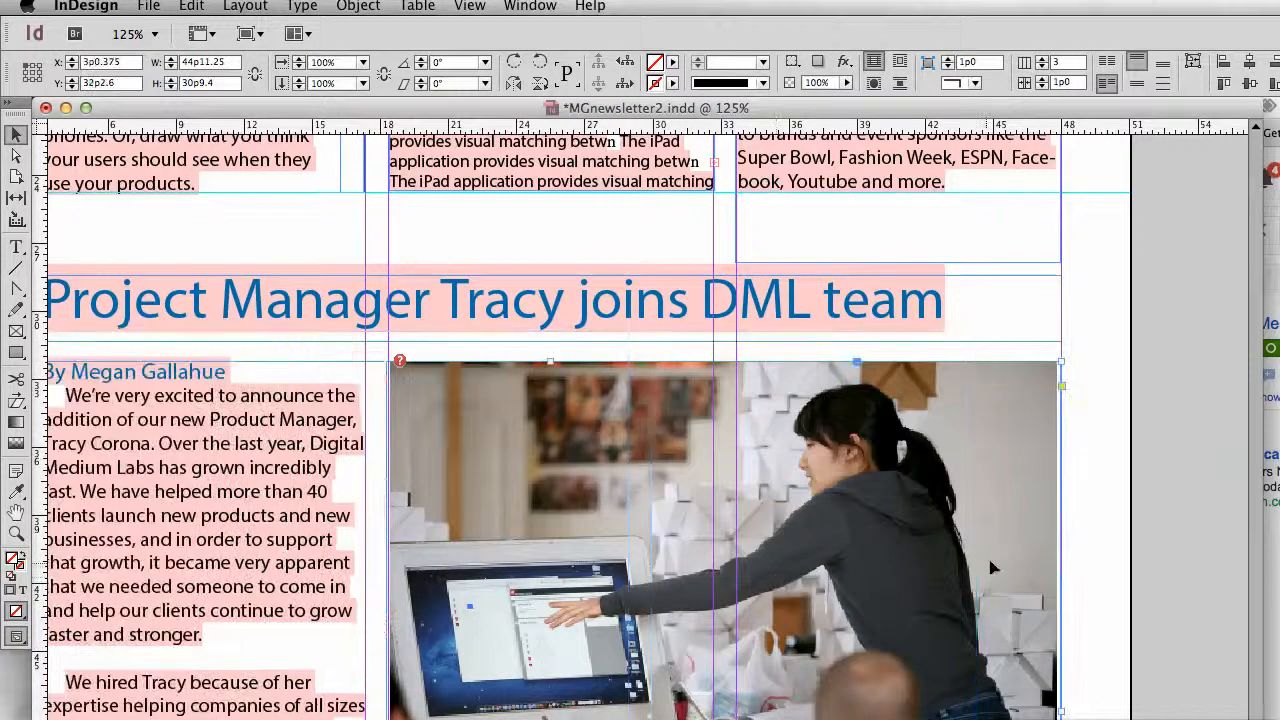
# Step: Enlarge the Project Manager article's photo slightly so it fills its frame across the second and third columns
pyautogui.click(1107, 545)
pyautogui.click(721, 558)
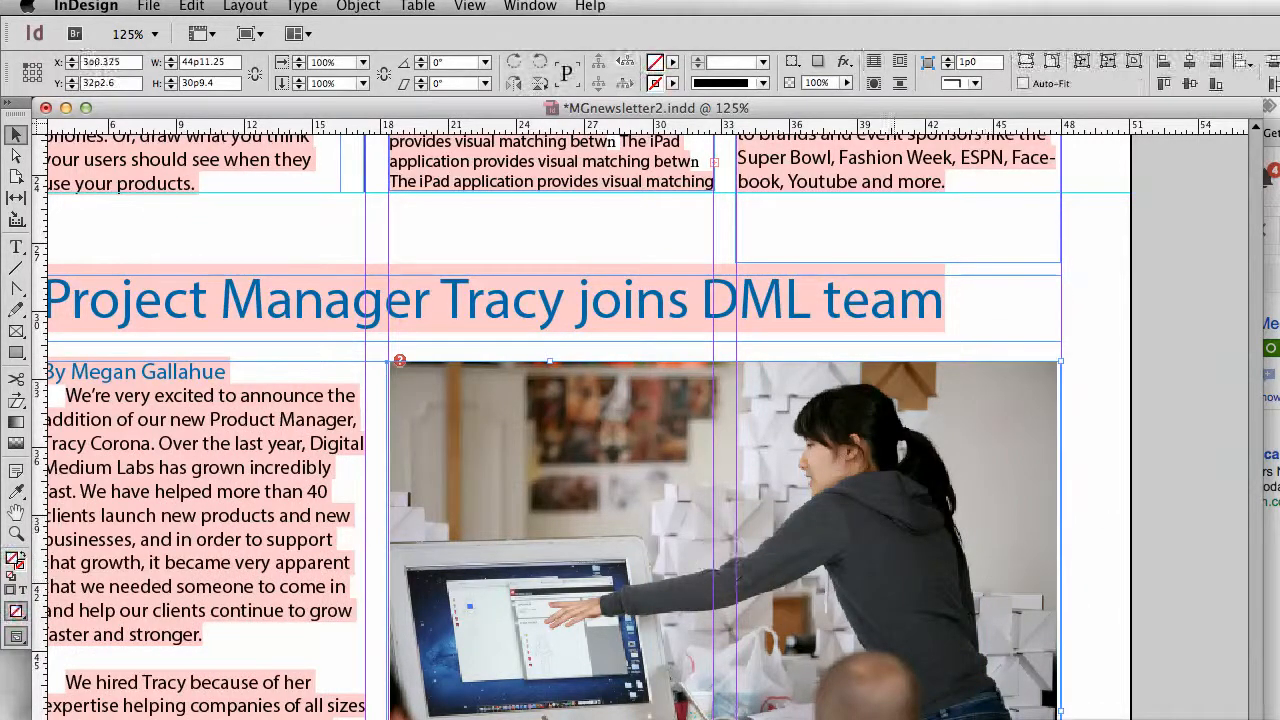
pyautogui.moveTo(722, 560); pyautogui.dragTo(713, 560)
pyautogui.moveTo(1050, 719); pyautogui.dragTo(1071, 719)
pyautogui.click(1134, 490)
pyautogui.click(525, 566)
pyautogui.click(525, 566)
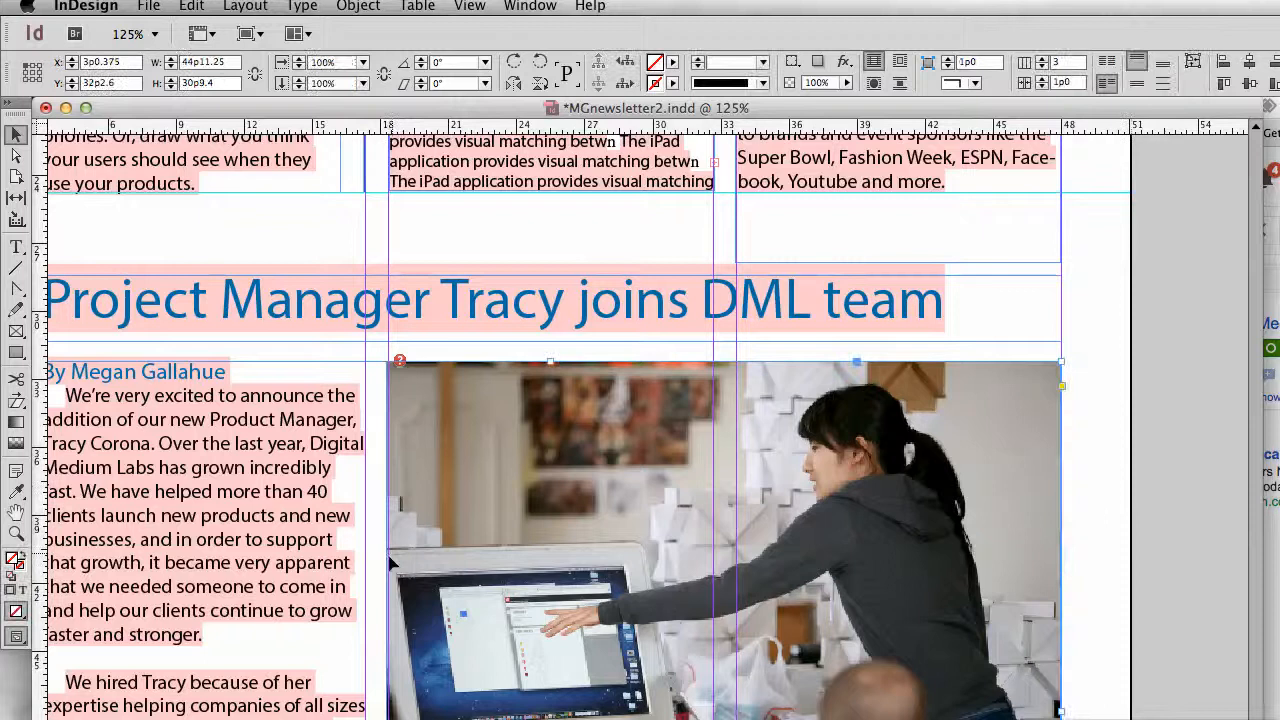
# Step: Check the photo's frame and picture content edges against the column guides
pyautogui.click(423, 471)
pyautogui.keyDown('shift'); pyautogui.click(366, 528); pyautogui.keyUp('shift')
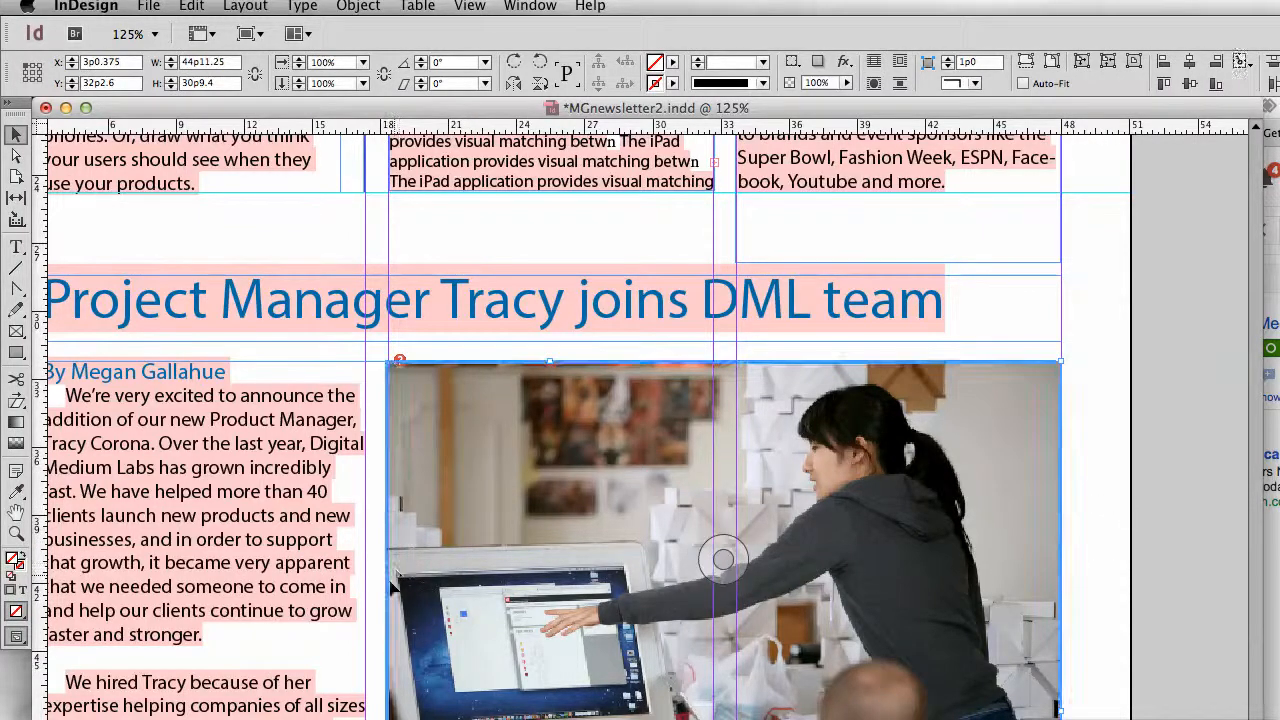
pyautogui.doubleClick(400, 568)
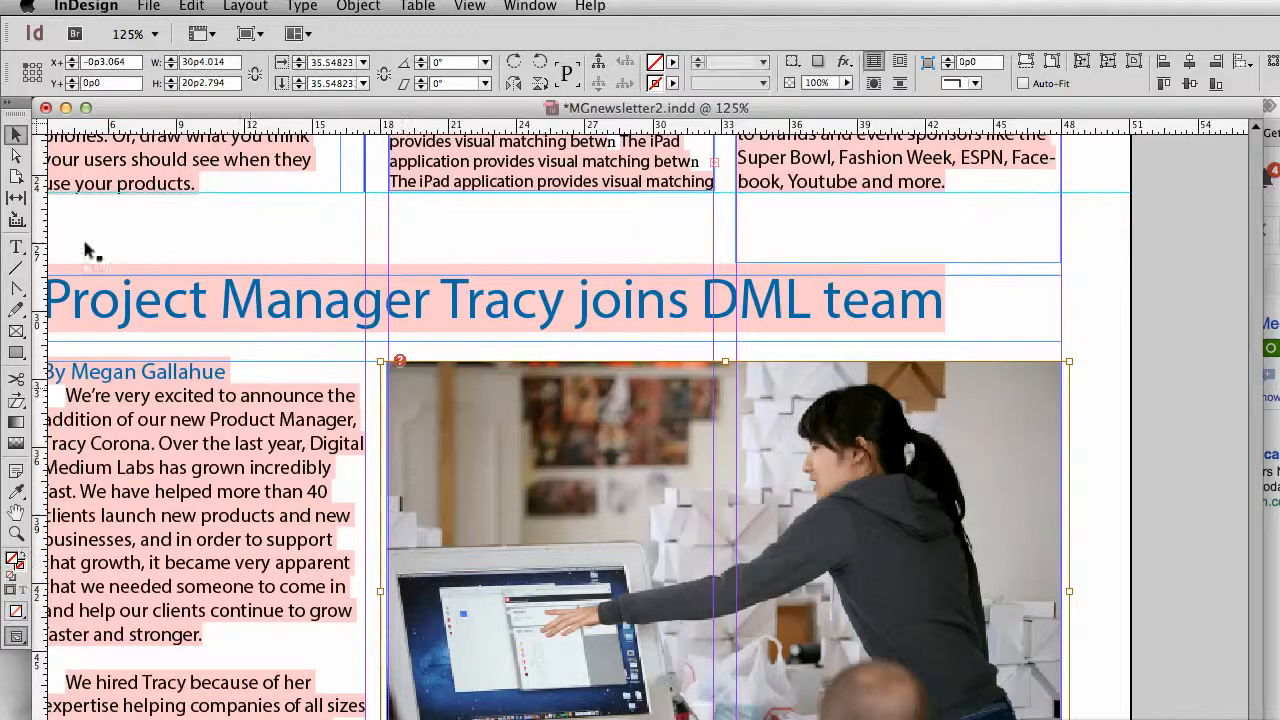
pyautogui.click(1175, 512)
pyautogui.click(621, 520)
pyautogui.scroll(1, 1058, 697)
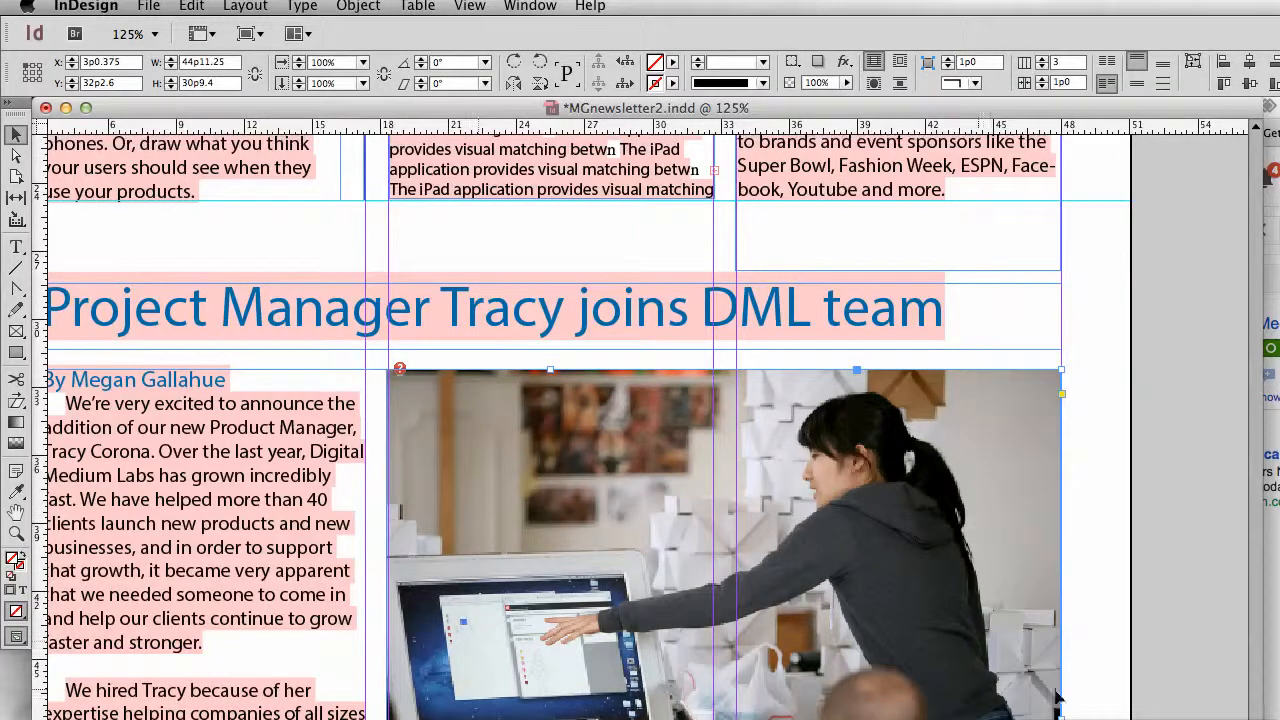
# Step: Place a horizontal guide at Y 62p4.2 near the foot of the Project Manager article
pyautogui.click(1153, 689)
pyautogui.moveTo(662, 708); pyautogui.dragTo(737, 595)
pyautogui.moveTo(728, 126); pyautogui.dragTo(741, 718)
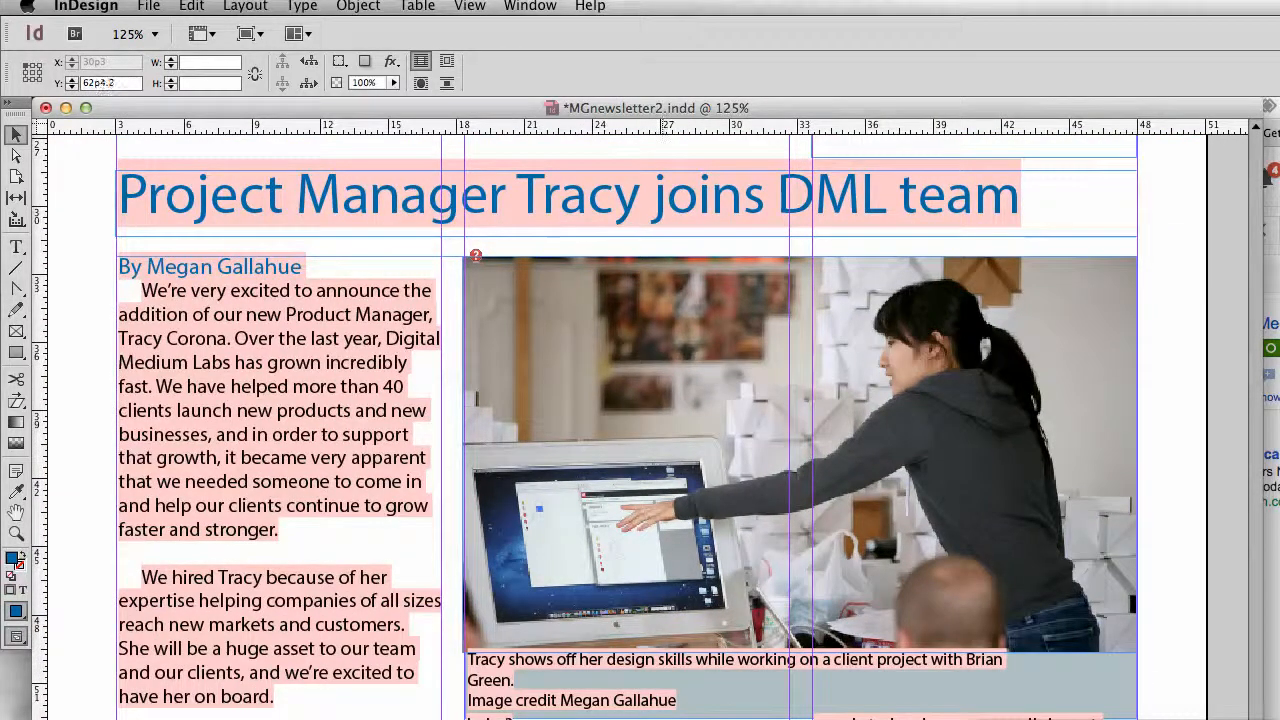
pyautogui.moveTo(741, 718); pyautogui.dragTo(741, 719)
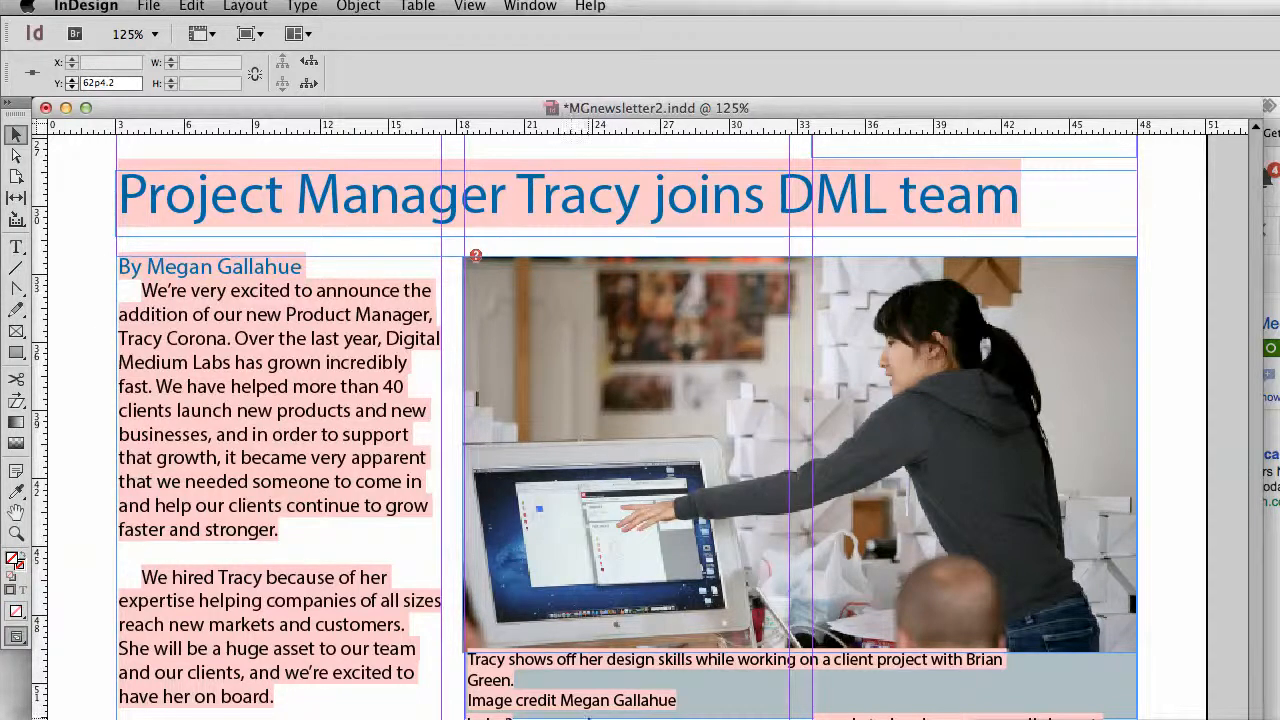
# Step: Move the grey photo caption box up to Y 49p3.6, against the bottom of the photo
pyautogui.click(688, 698)
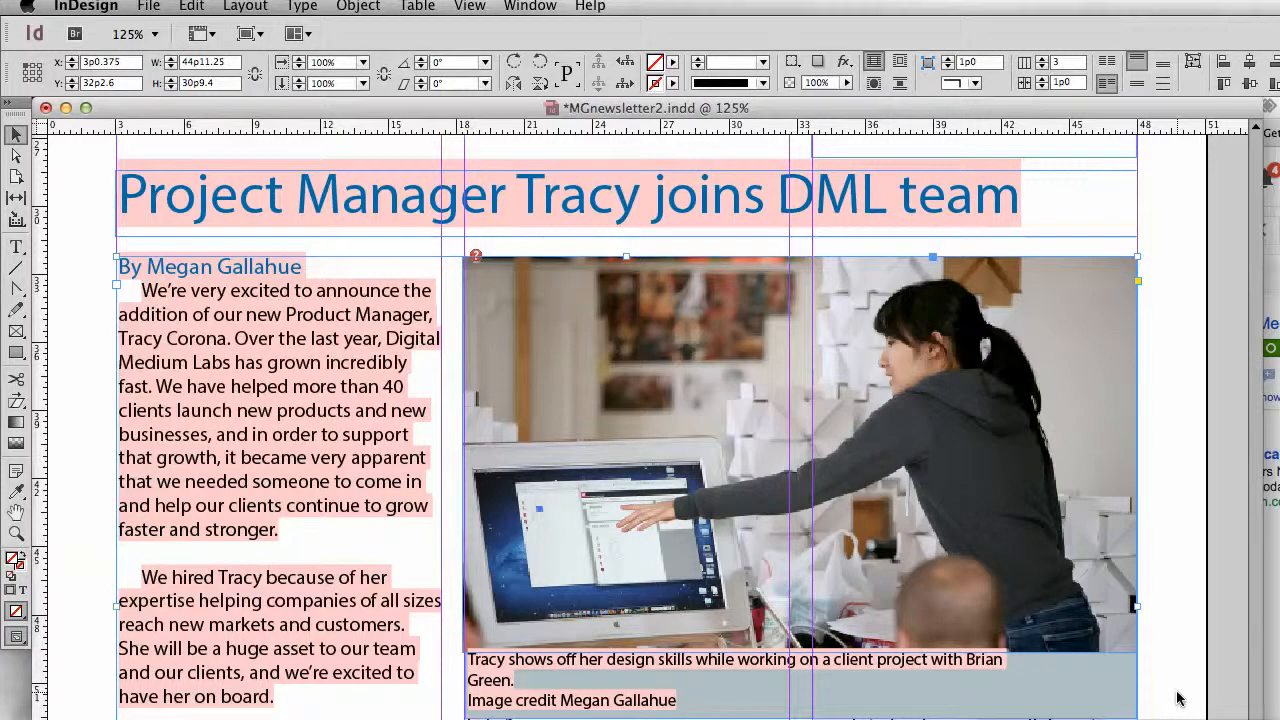
pyautogui.doubleClick(1120, 688)
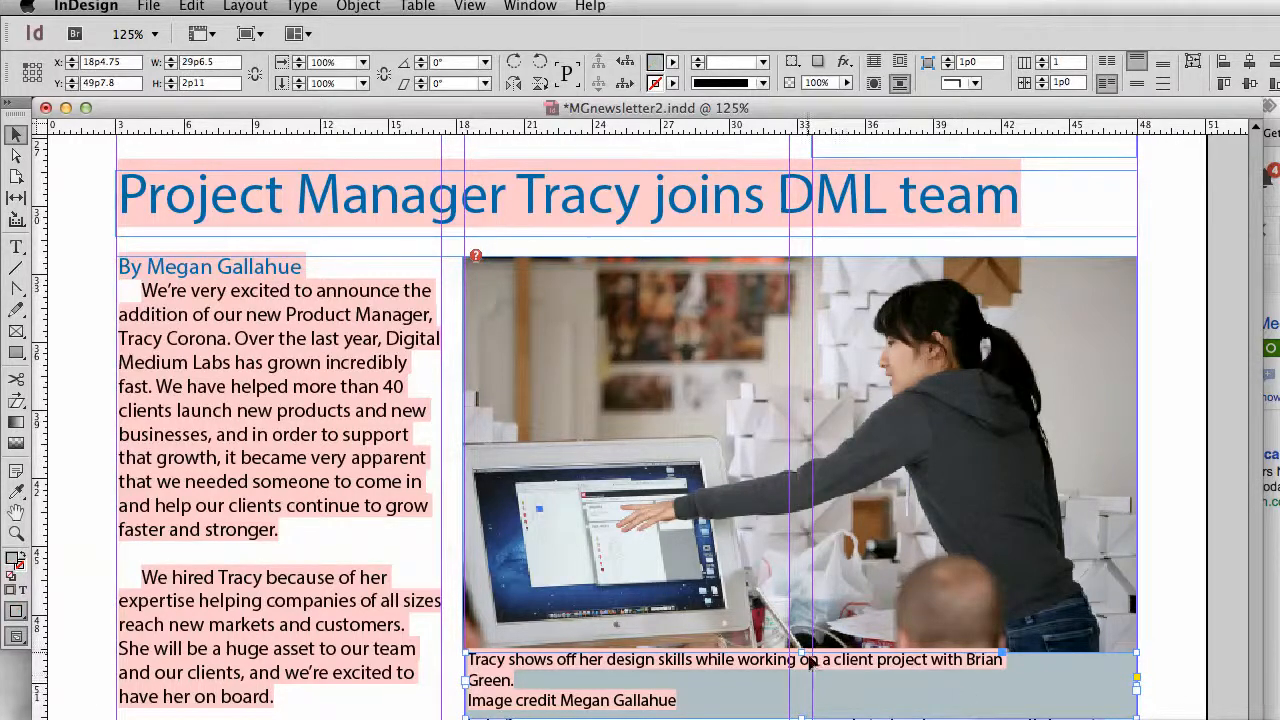
pyautogui.moveTo(660, 686); pyautogui.dragTo(665, 680)
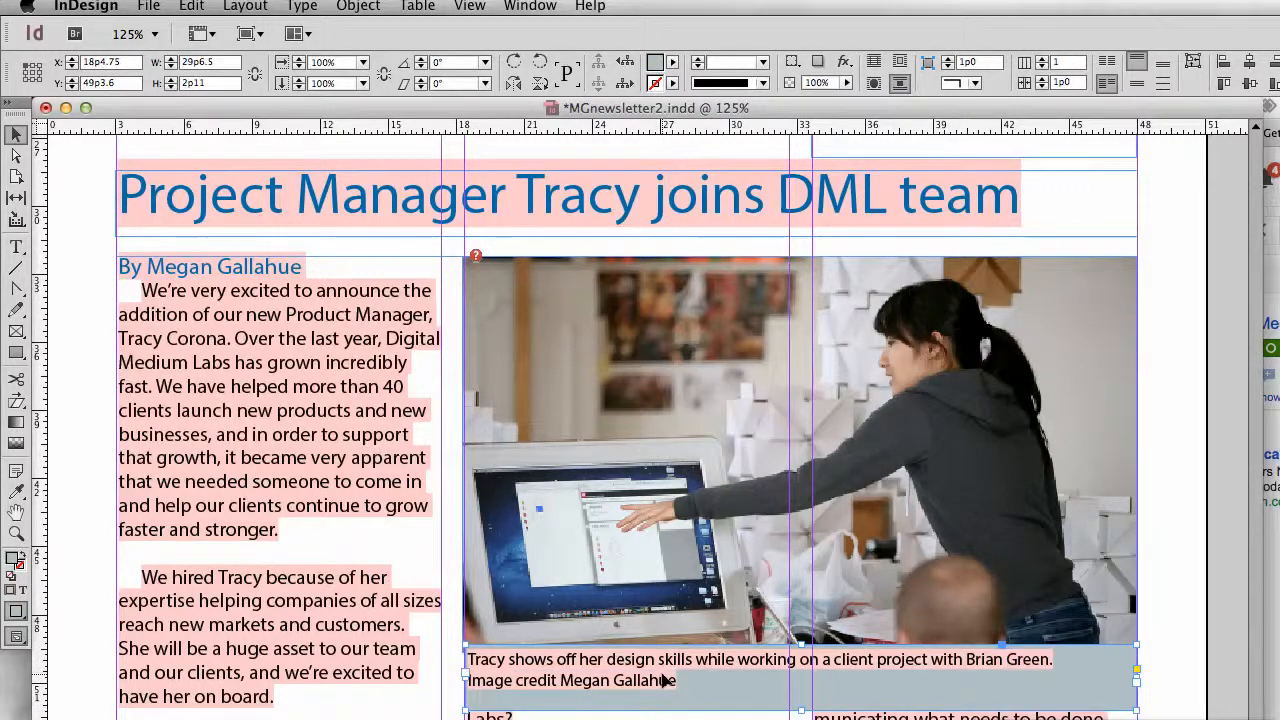
pyautogui.press('Up')
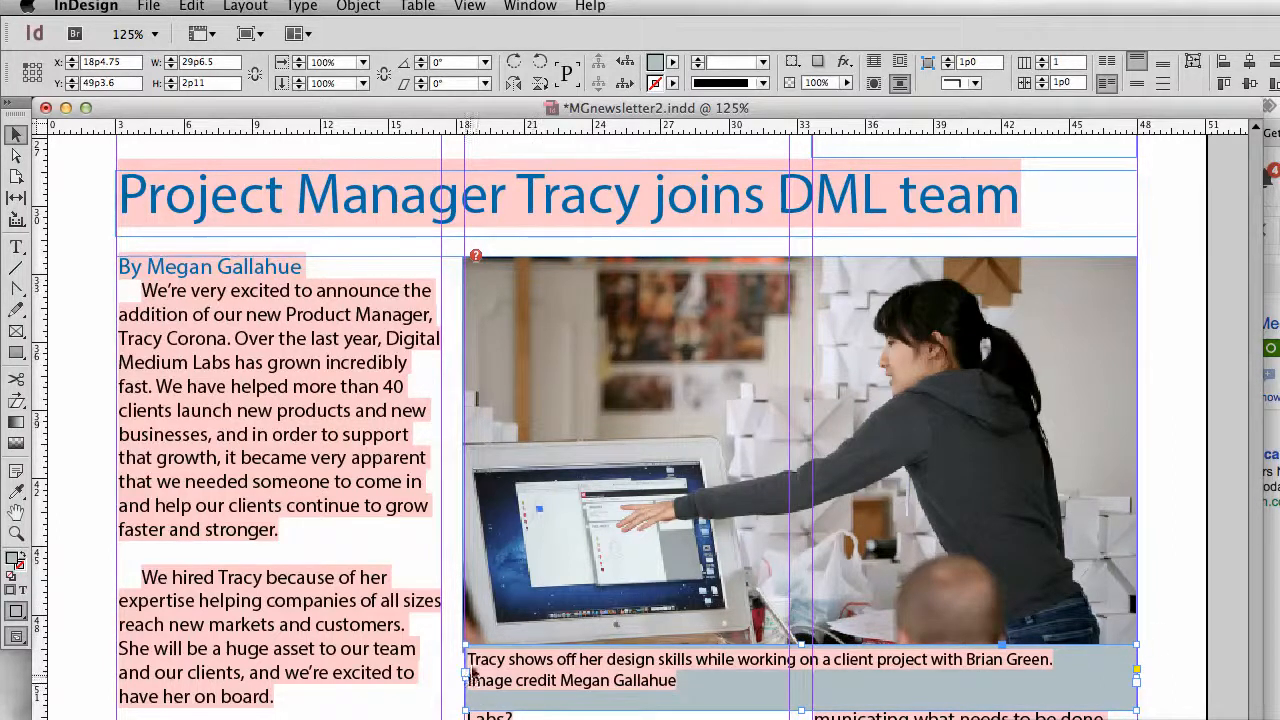
# Step: Line up the photo's left edge with the caption box below it and preview the layout
pyautogui.click(490, 520)
pyautogui.moveTo(465, 460)
pyautogui.mouseDown()
pyautogui.moveTo(452, 460)
pyautogui.moveTo(464, 460)
pyautogui.mouseUp()
pyautogui.click(1195, 604)
pyautogui.press('w')
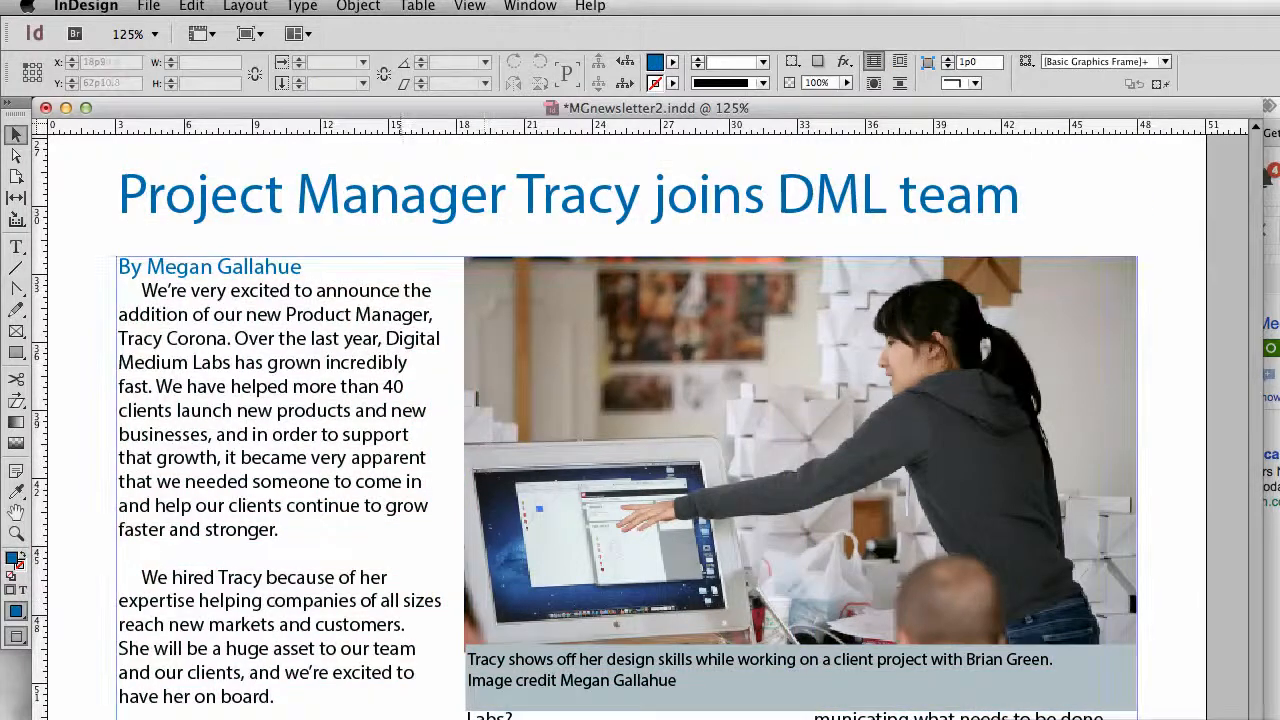
# Step: Place the small text frame at the foot of the third column at X 33p8, Y 61p7.2, 14p3.25 wide, with bounding-box text wrap
pyautogui.click(1047, 719)
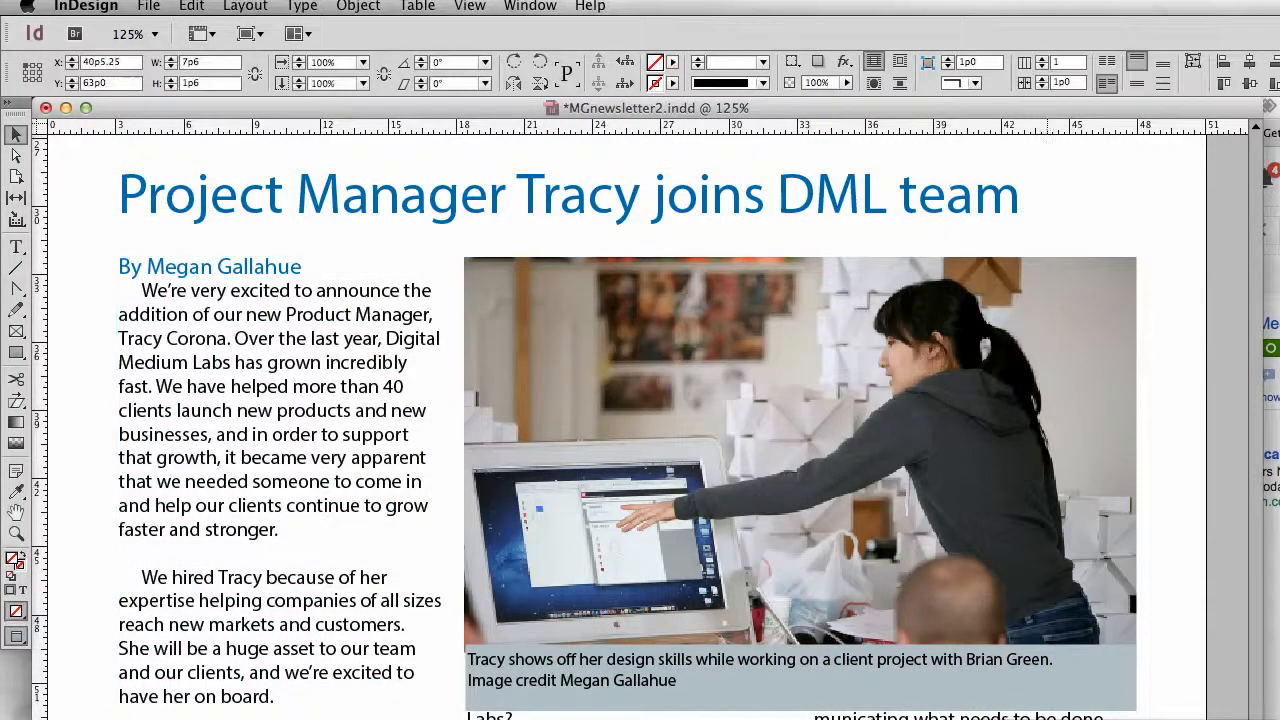
pyautogui.hscroll(-1, 640, 425)
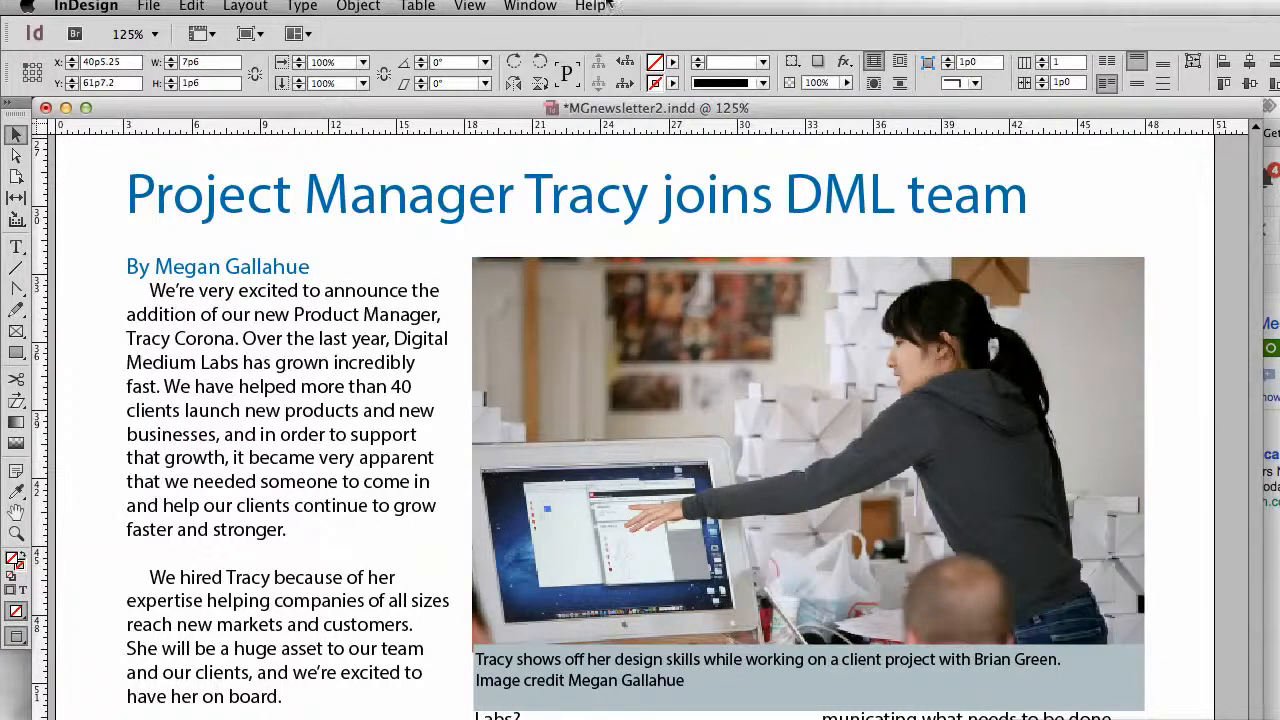
pyautogui.click(530, 6)
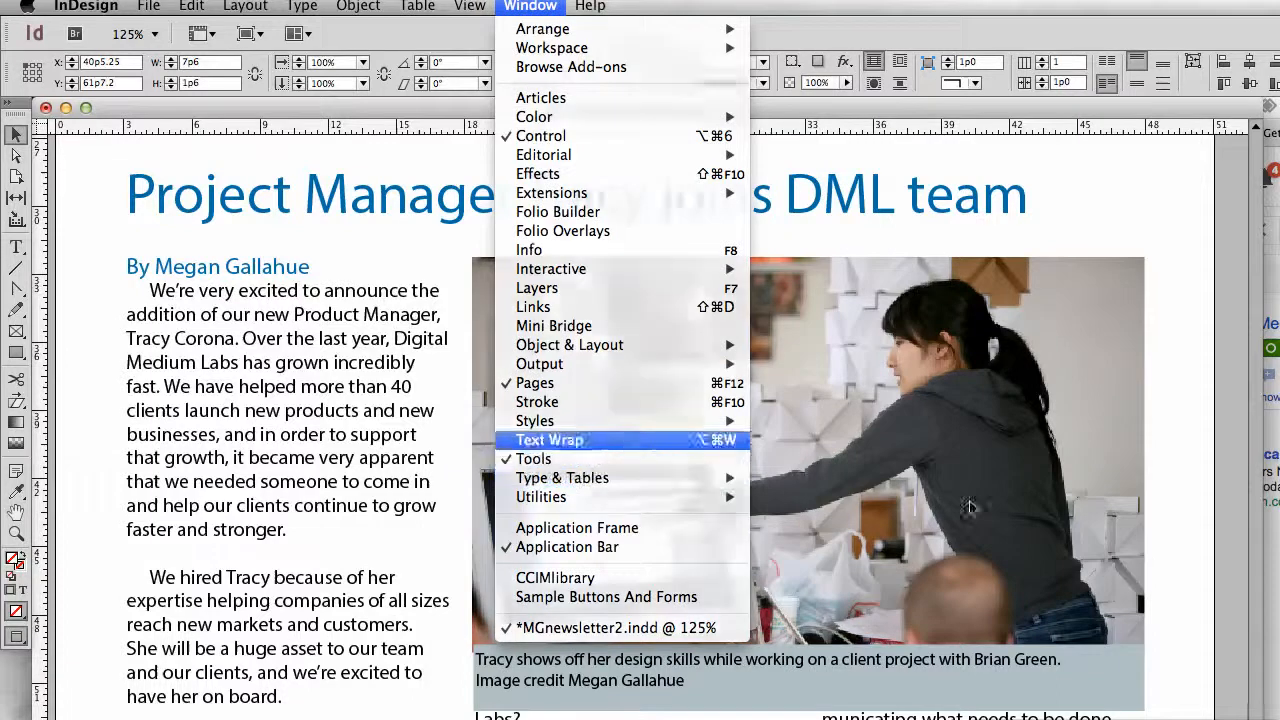
pyautogui.click(549, 440)
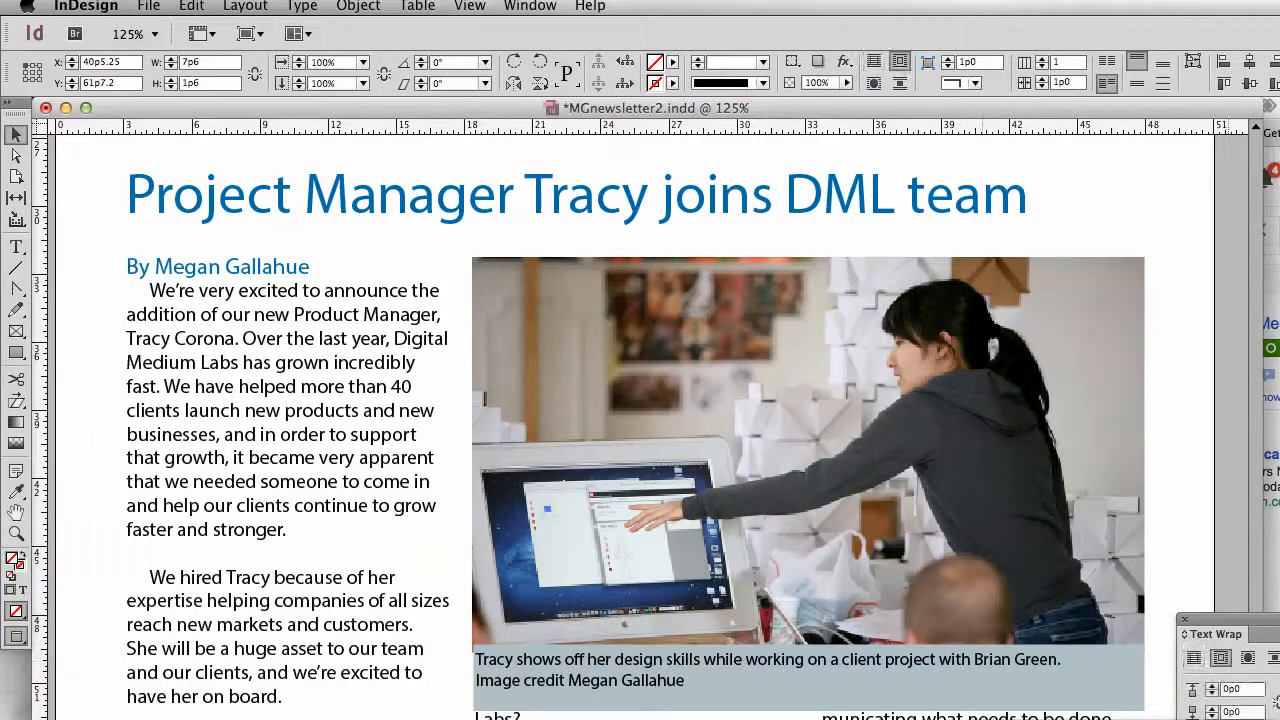
pyautogui.press('super+a')
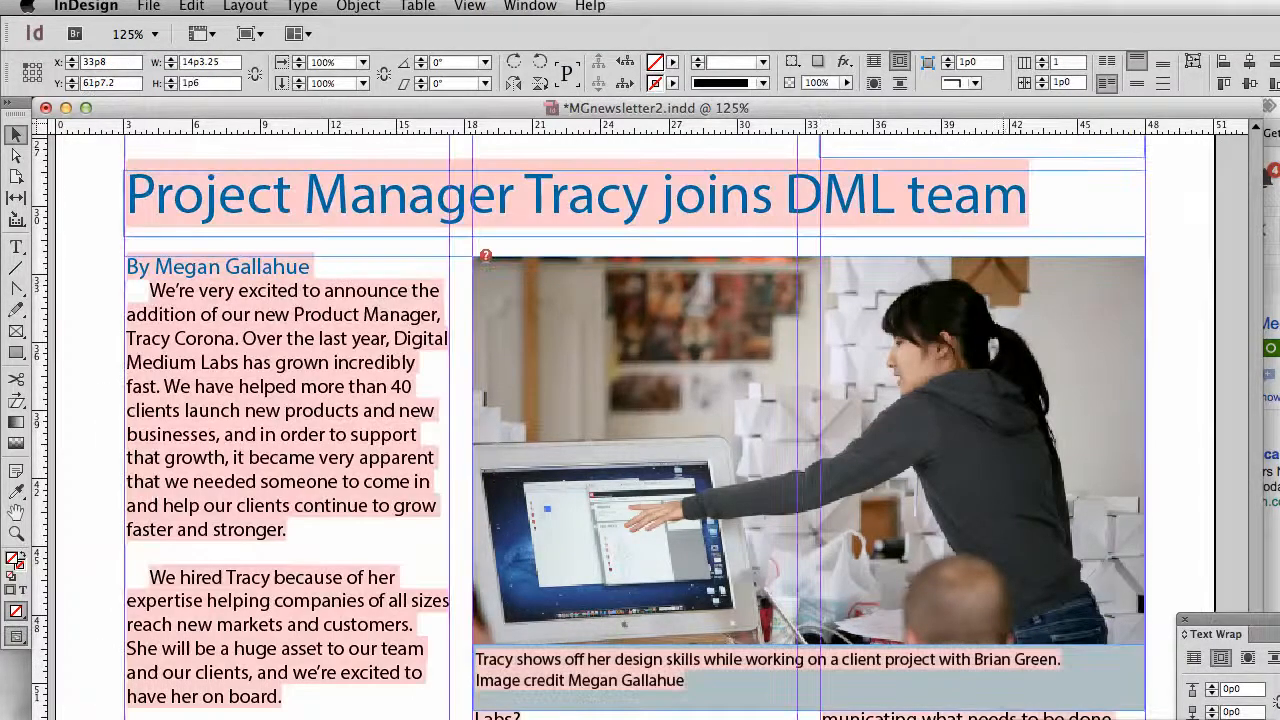
# Step: Inspect the small text frame and the blue footer bar below the Project Manager article with and without preview
pyautogui.press('t')
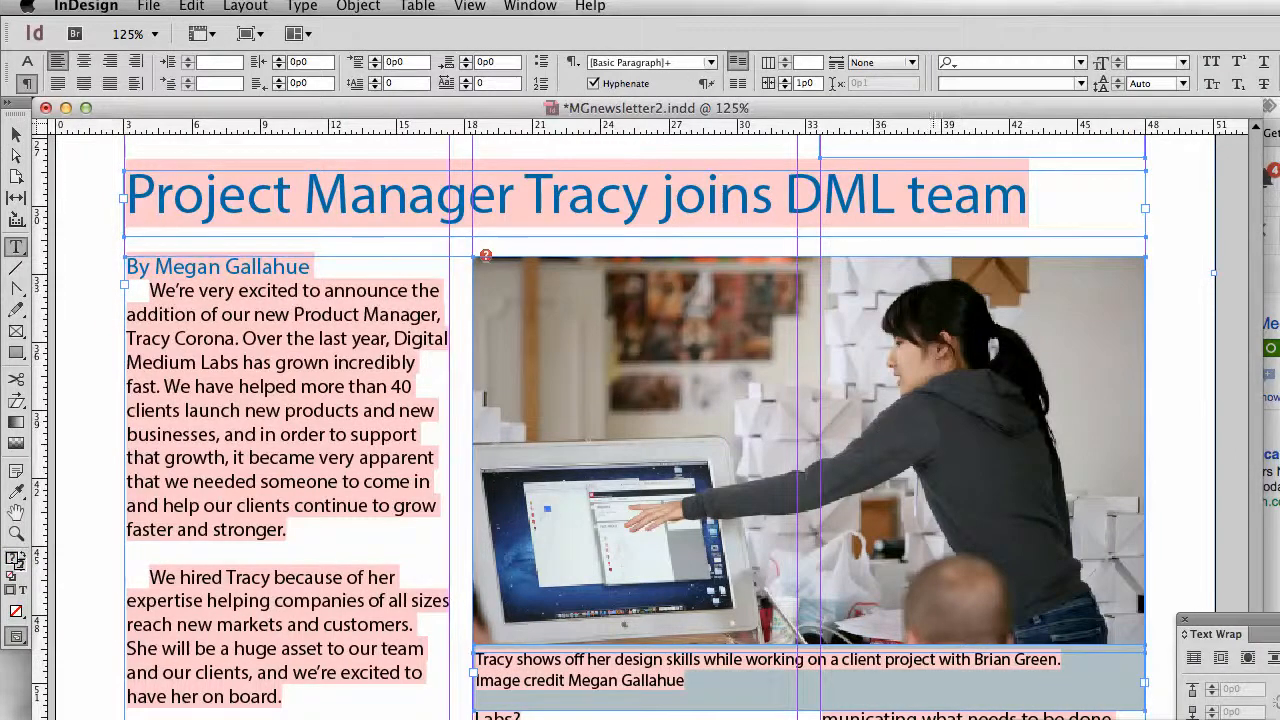
pyautogui.click(790, 667)
pyautogui.click(16, 133)
pyautogui.click(218, 314)
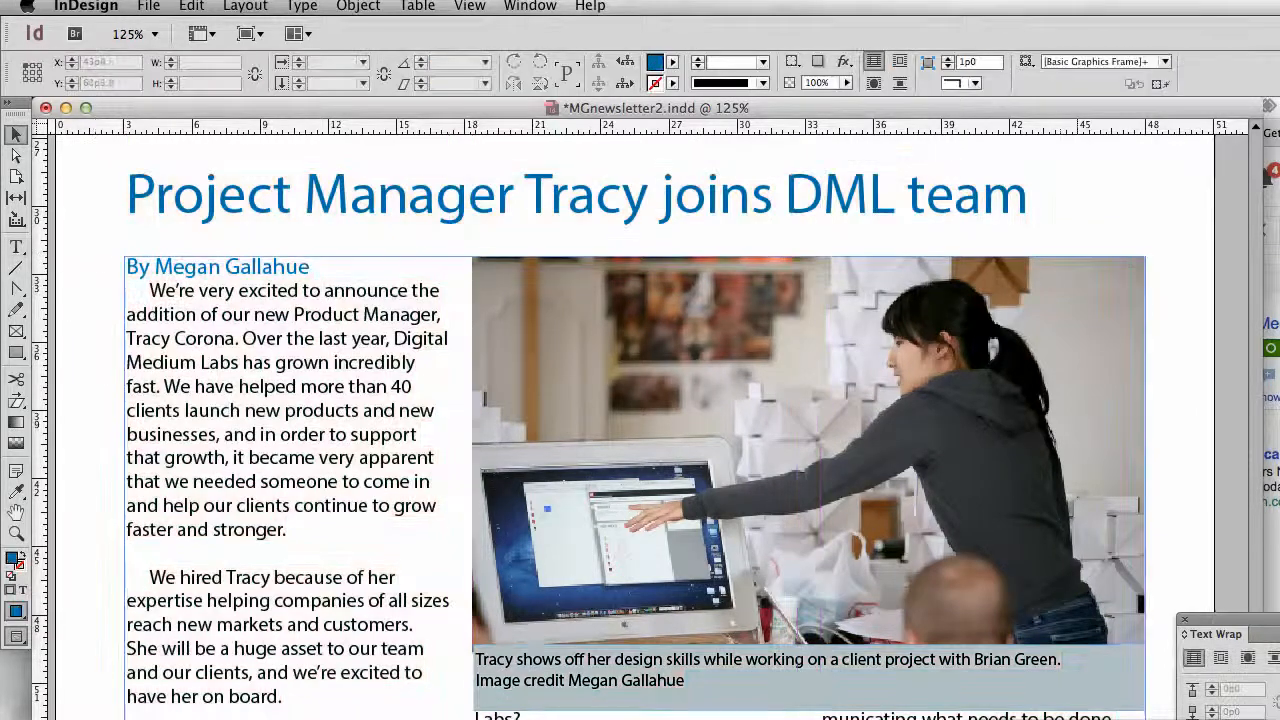
pyautogui.click(988, 719)
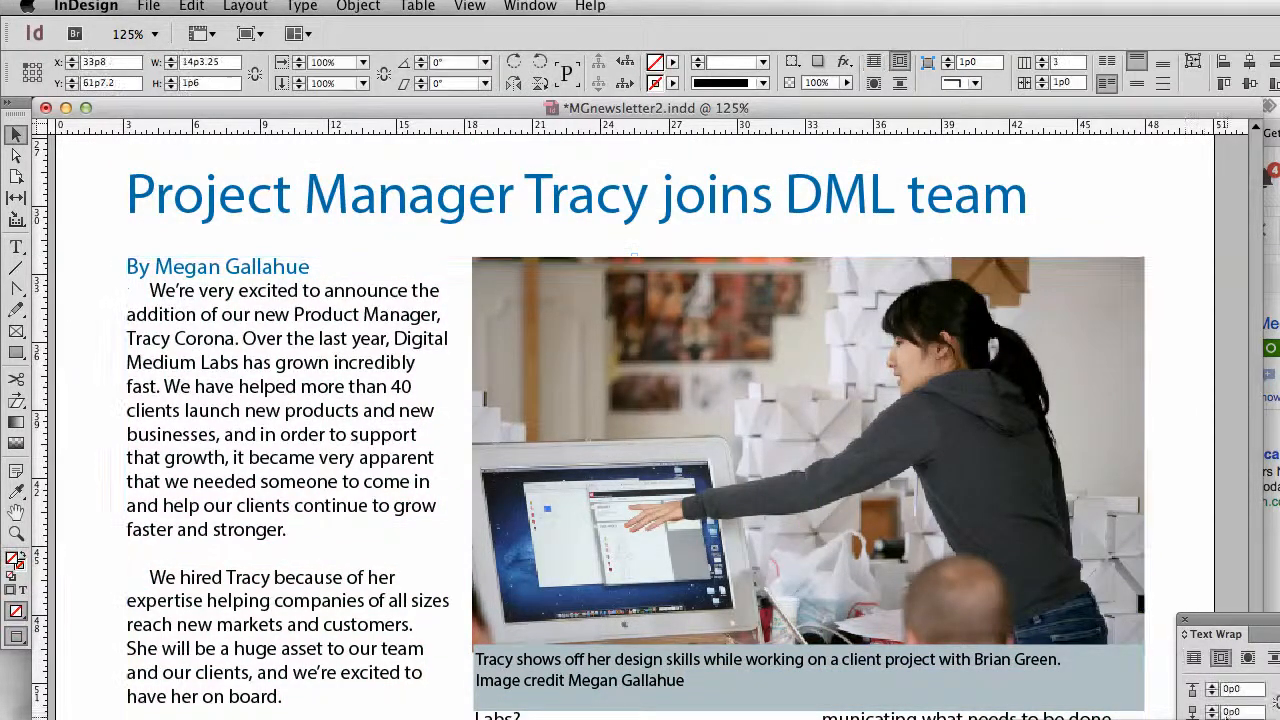
pyautogui.click(1213, 686)
pyautogui.click(1213, 686)
pyautogui.press('super+a')
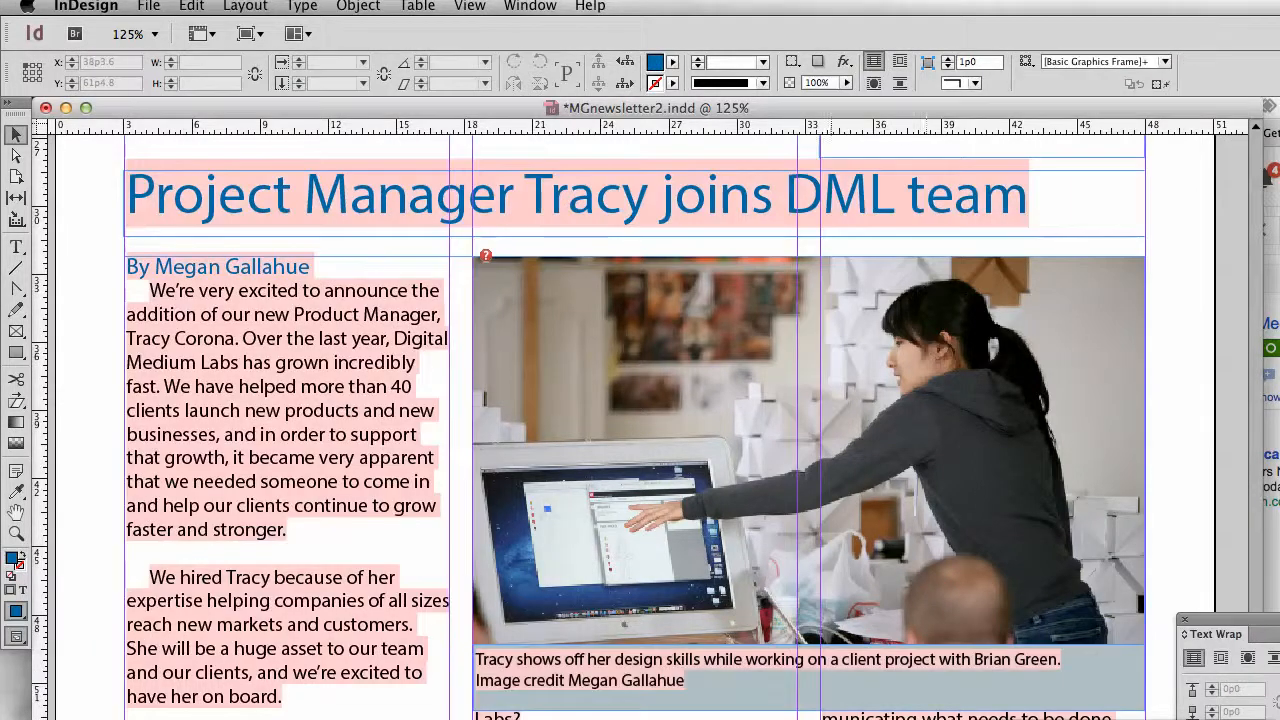
pyautogui.click(782, 719)
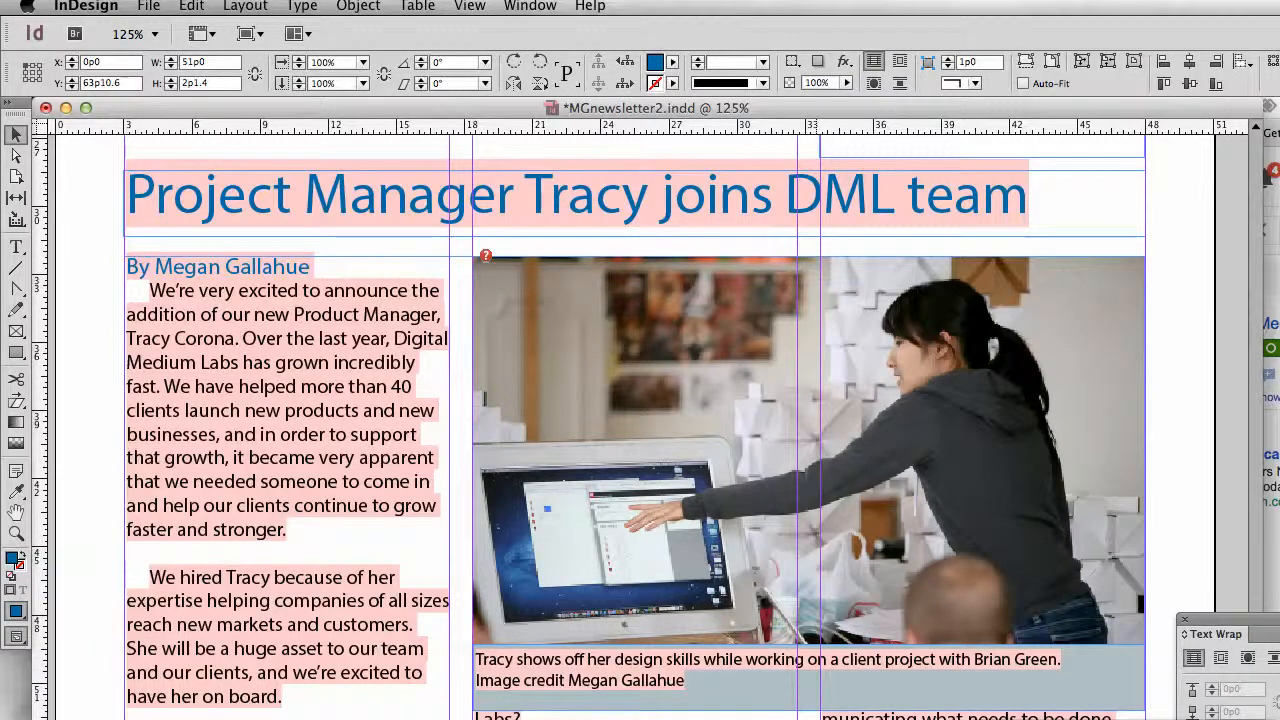
pyautogui.press('shift+super+a')
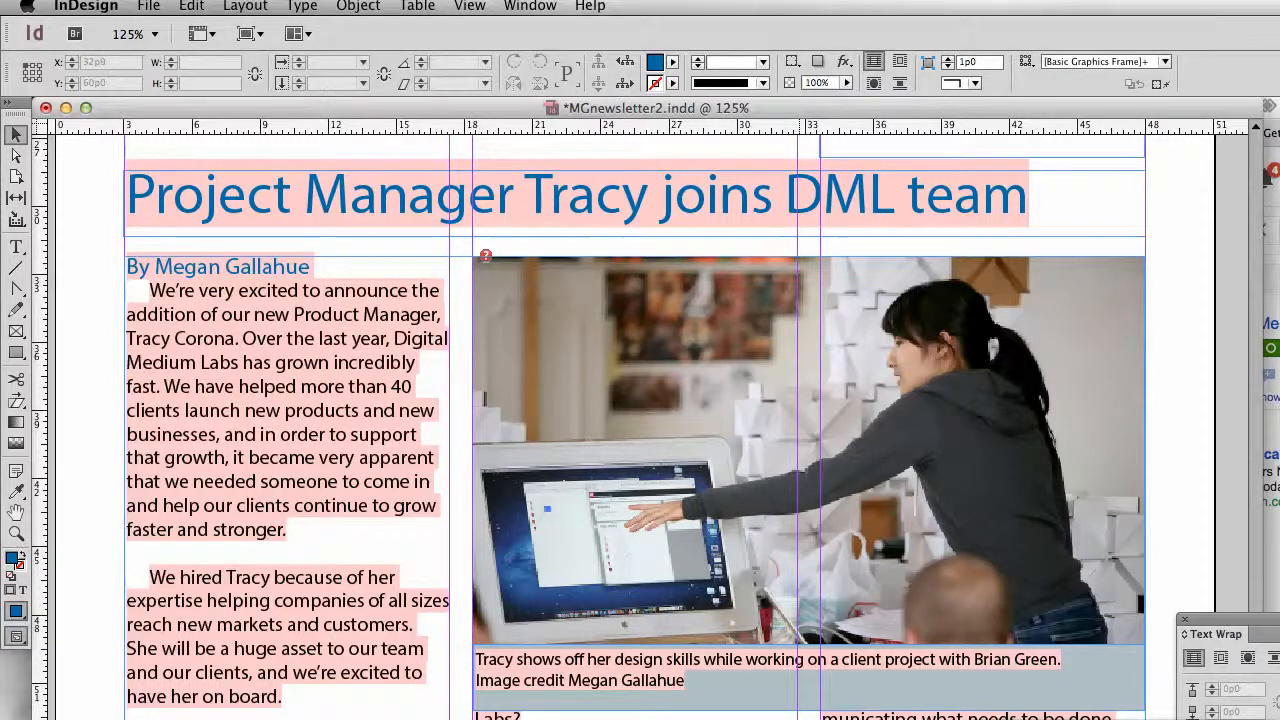
# Step: Move the Project Manager article, with its heading and photo, up closer to the Coat Chex feature
pyautogui.press('w')
pyautogui.scroll(15, 753, 615)
pyautogui.press('super+minus')
pyautogui.press('super+minus')
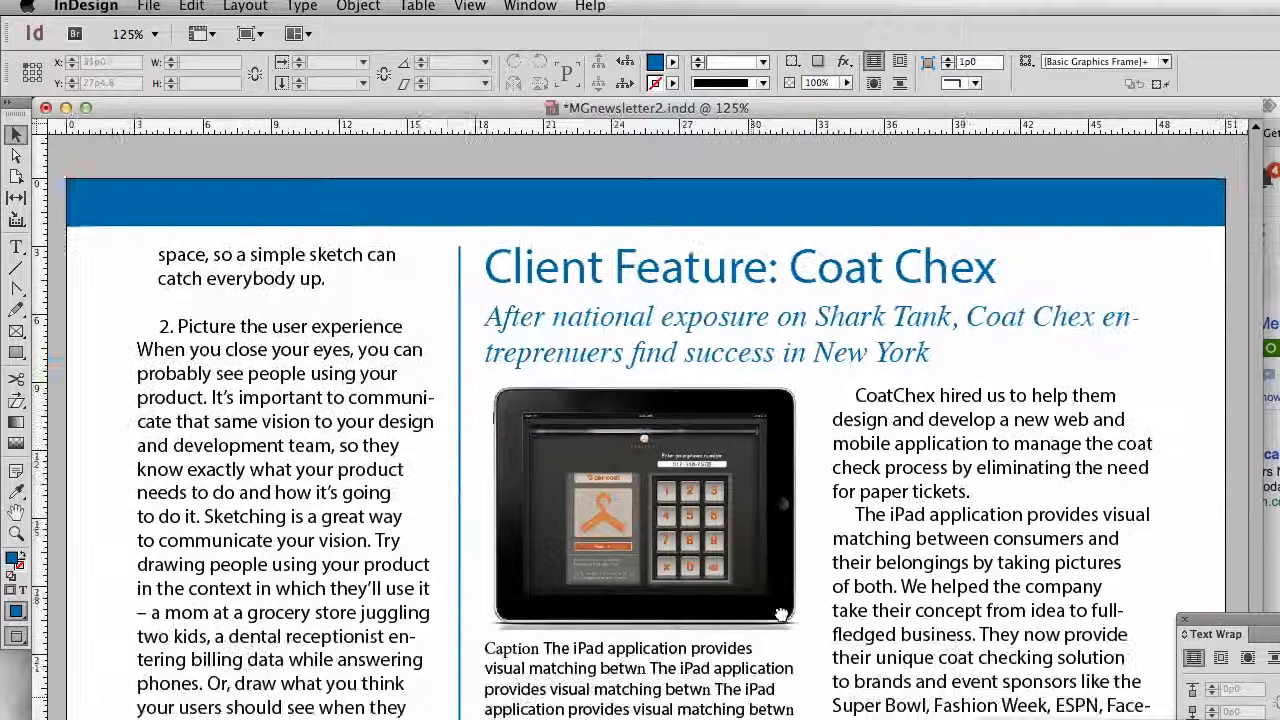
pyautogui.press('super+minus')
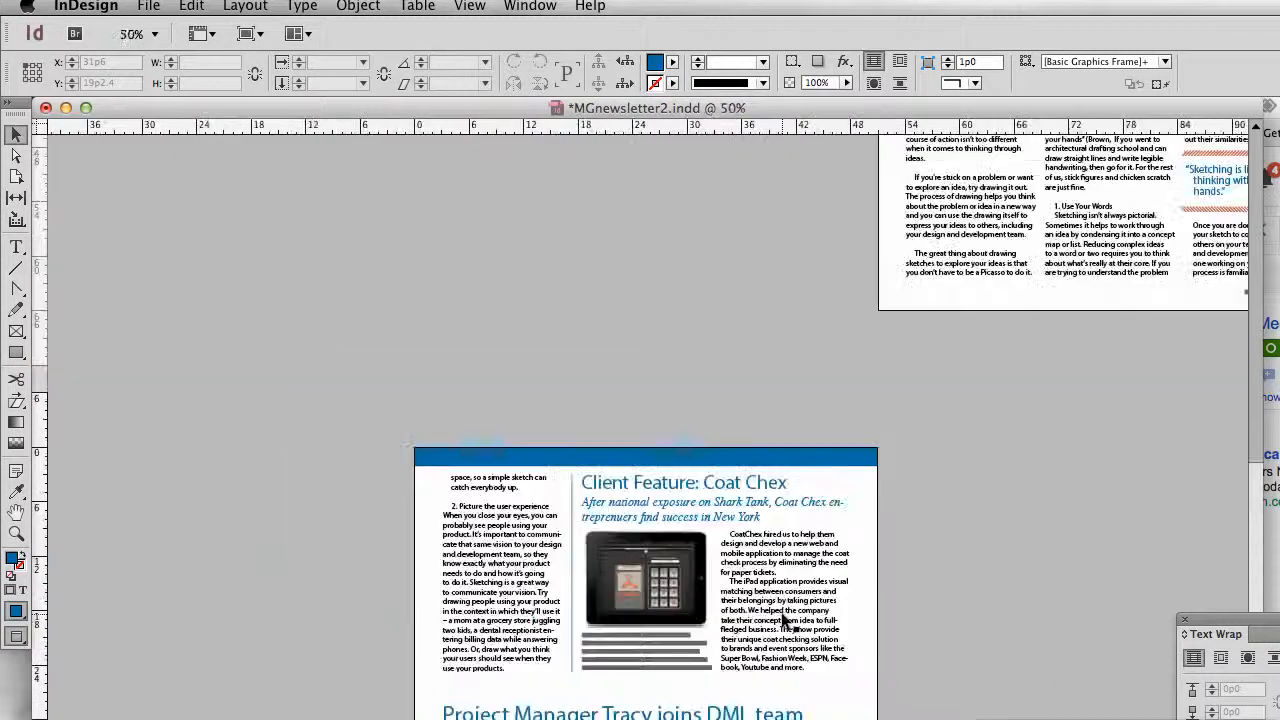
pyautogui.moveTo(832, 719); pyautogui.dragTo(768, 698)
pyautogui.keyDown('shift'); pyautogui.click(785, 674); pyautogui.keyUp('shift')
pyautogui.click(650, 719)
pyautogui.click(645, 719)
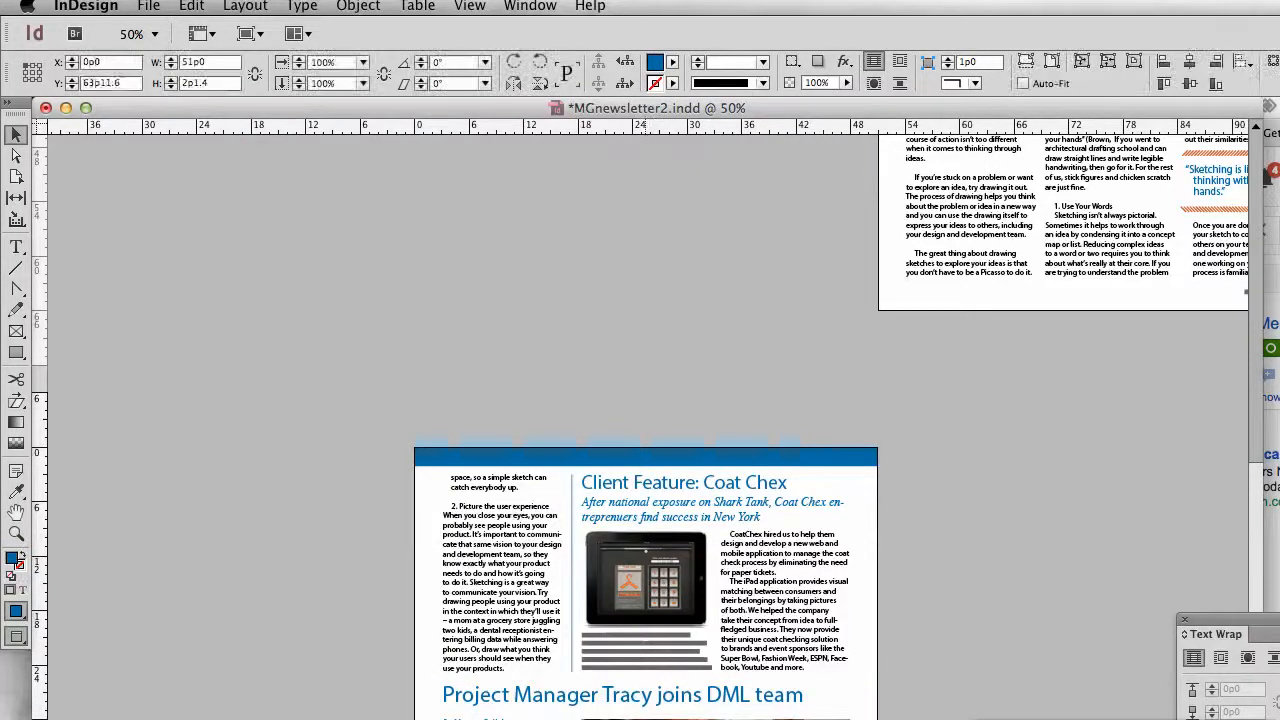
# Step: Place a horizontal guide at Y 8p8.4 across the first page's masthead, level with the September 2014 line
pyautogui.click(960, 474)
pyautogui.moveTo(962, 474); pyautogui.dragTo(653, 703)
pyautogui.moveTo(933, 178); pyautogui.dragTo(755, 463)
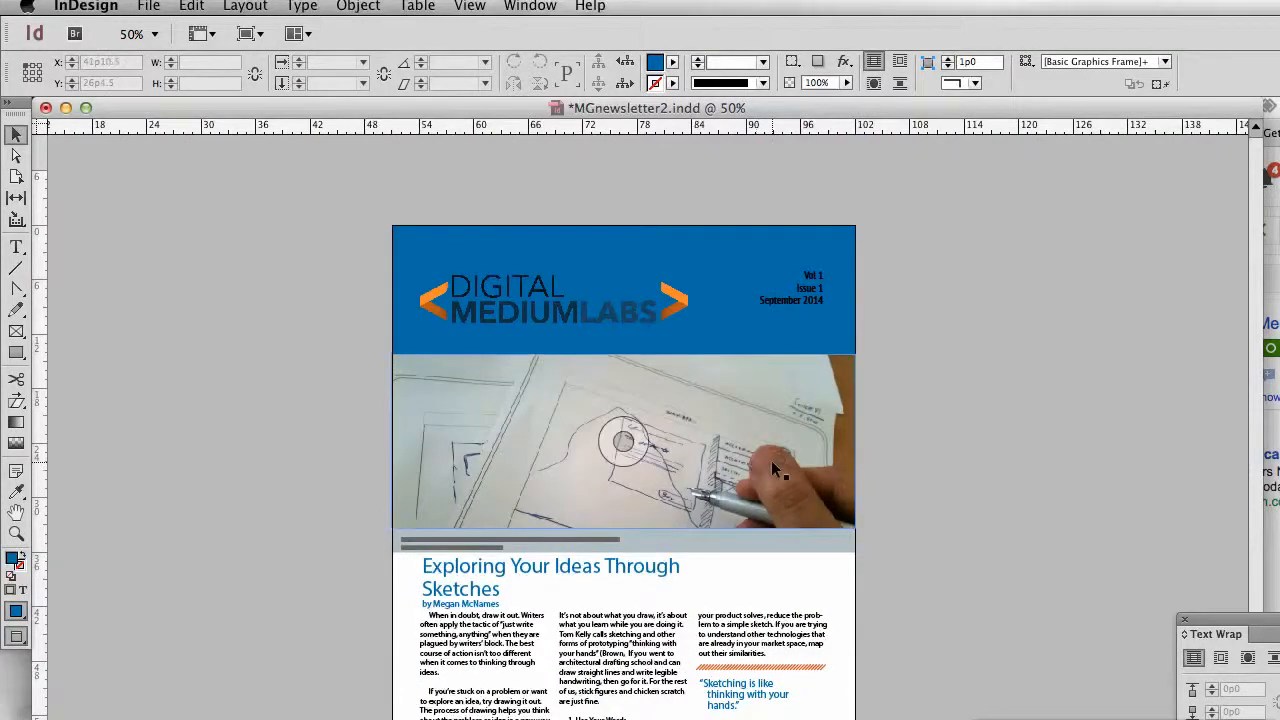
pyautogui.press('super+equal')
pyautogui.press('super+equal')
pyautogui.moveTo(771, 460); pyautogui.dragTo(741, 587)
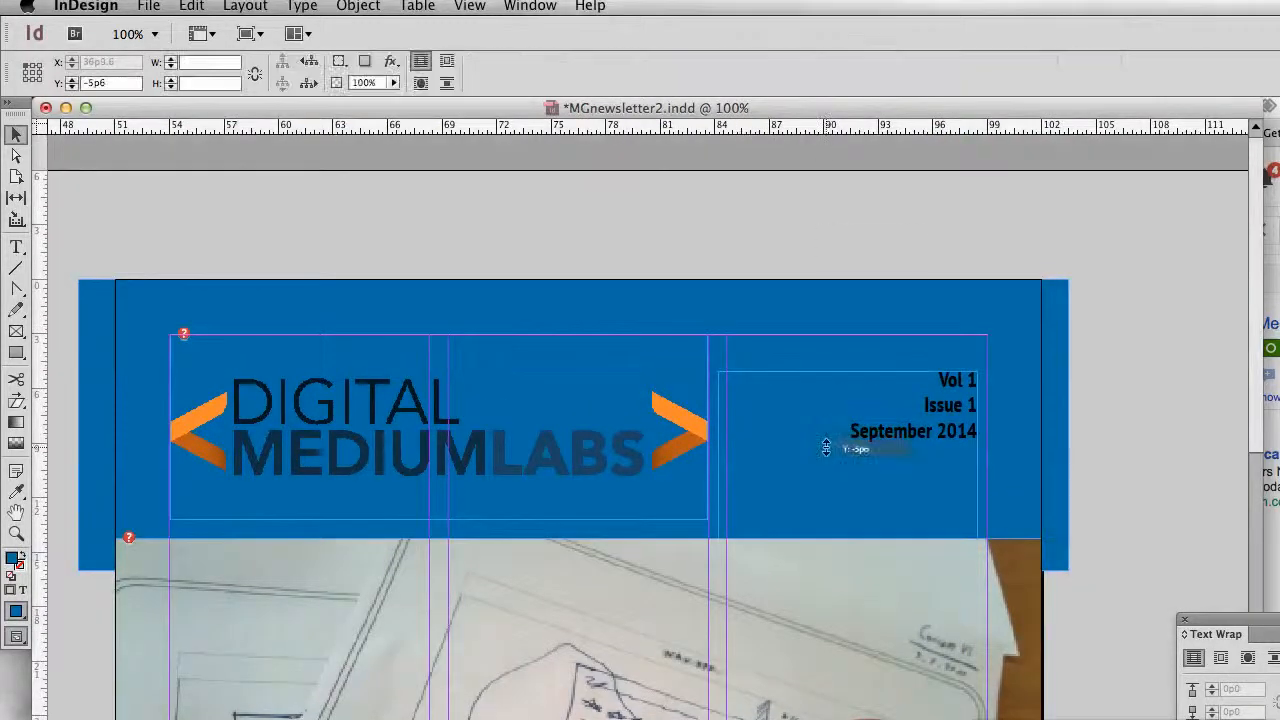
pyautogui.moveTo(868, 127); pyautogui.dragTo(1012, 487)
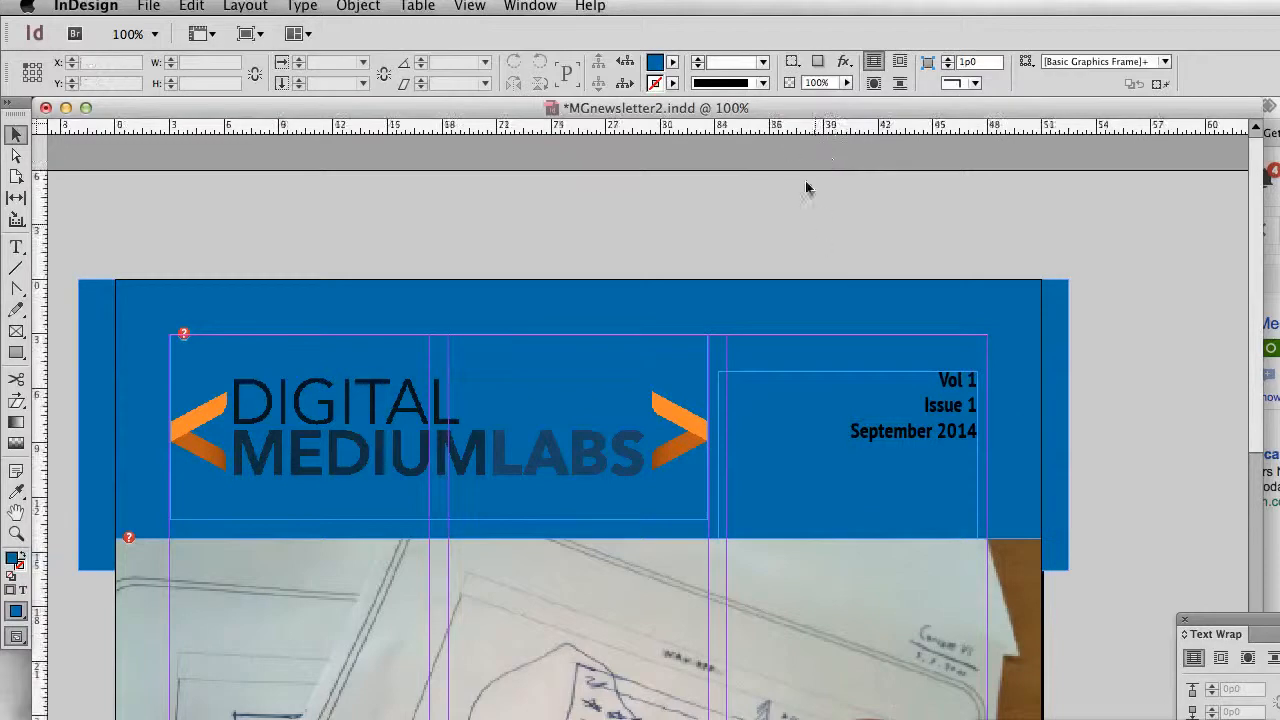
pyautogui.moveTo(795, 135); pyautogui.dragTo(822, 437)
# Step: Move the Digital Medium Labs logo up to Y 0p11 so its lettering rests on the guide, and preview the masthead
pyautogui.click(633, 484)
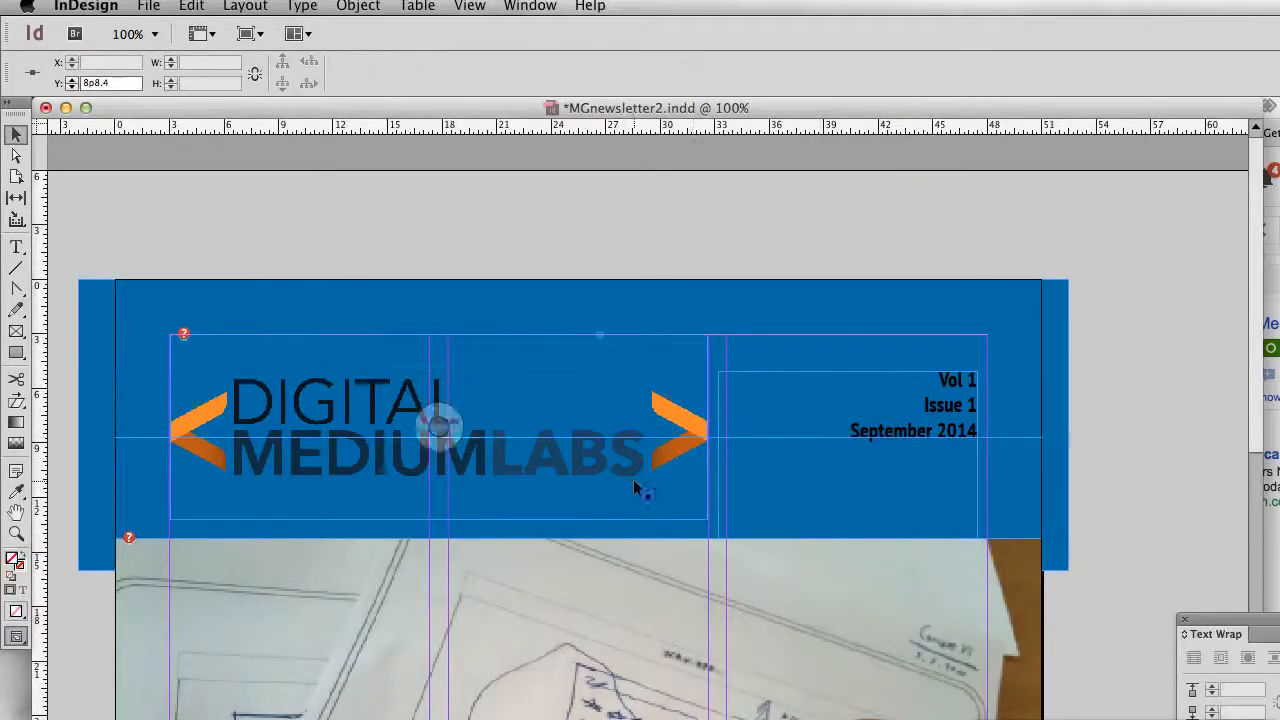
pyautogui.moveTo(631, 479); pyautogui.dragTo(609, 435)
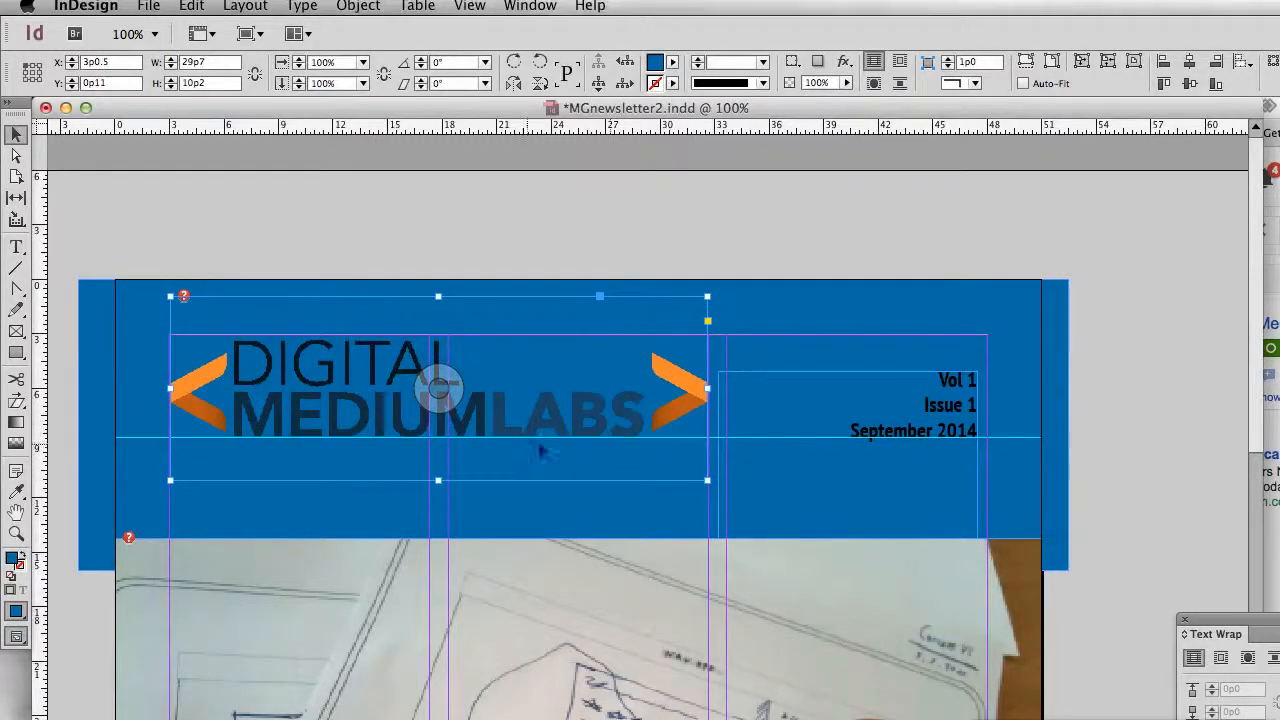
pyautogui.click(1165, 440)
pyautogui.press('w')
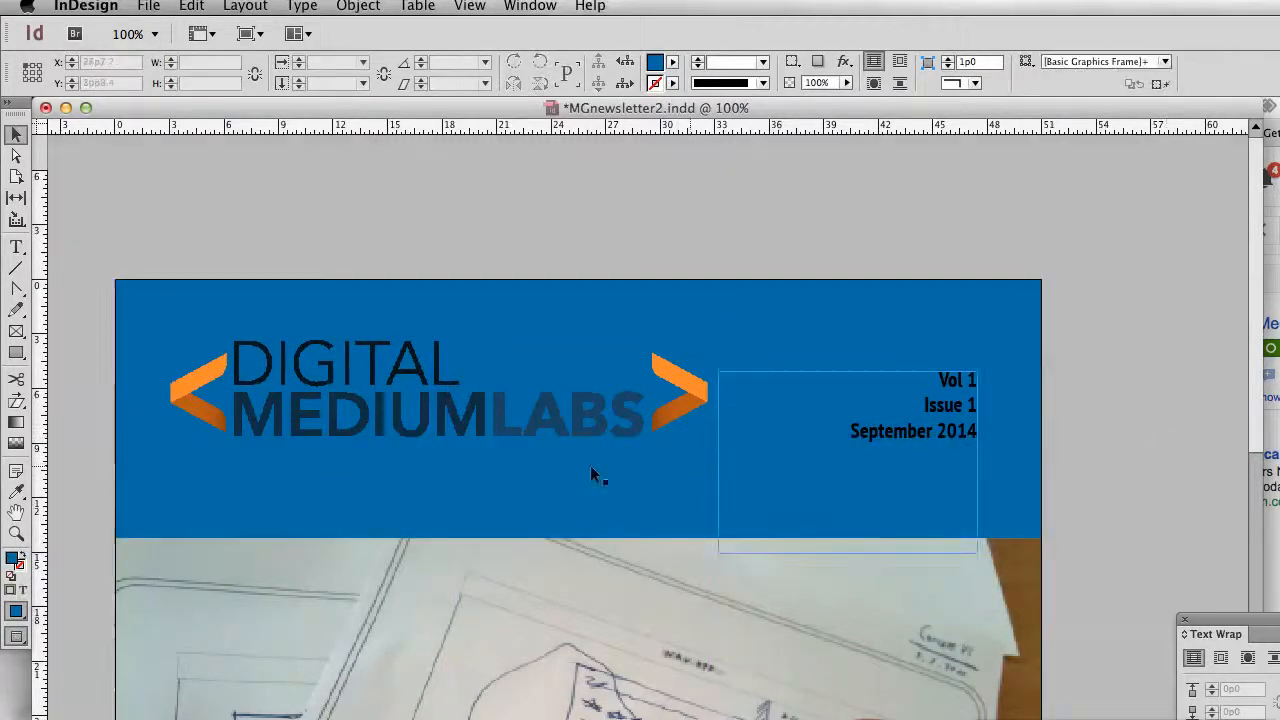
# Step: Extend the top edge of the sketching photo's frame up to the bottom of the logo frame and preview the page
pyautogui.press('w')
pyautogui.click(563, 495)
pyautogui.moveTo(570, 570); pyautogui.dragTo(576, 484)
pyautogui.click(591, 583)
pyautogui.moveTo(583, 538); pyautogui.dragTo(581, 481)
pyautogui.click(1135, 512)
pyautogui.press('w')
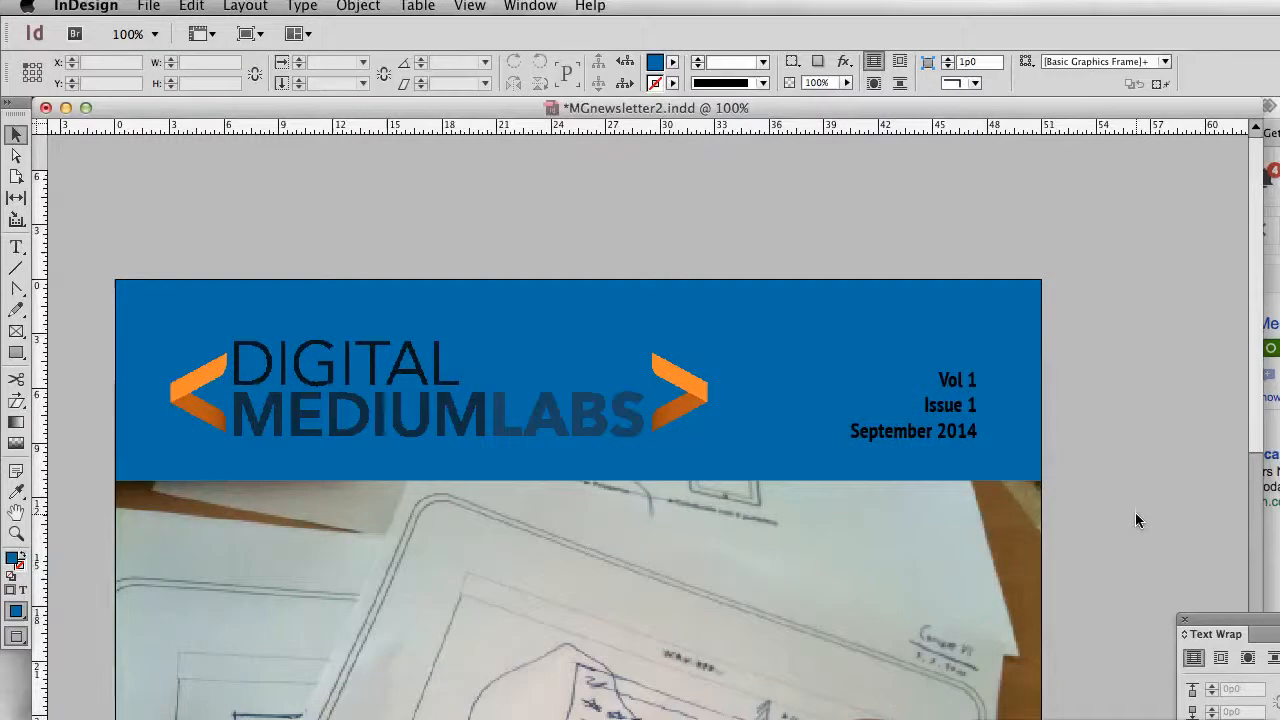
# Step: Review the layout from the first page's masthead and lead article through the Coat Chex and Project Manager articles
pyautogui.press('super+minus')
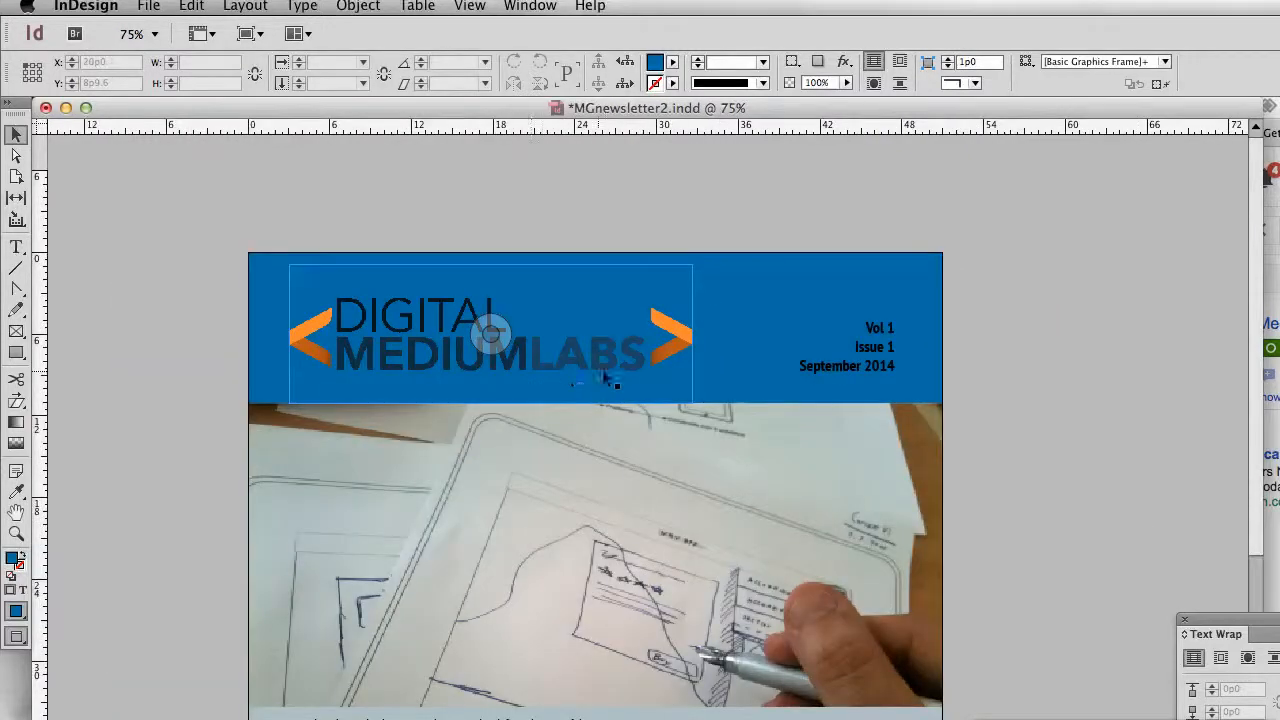
pyautogui.scroll(-1, 964, 374)
pyautogui.hscroll(1, 964, 374)
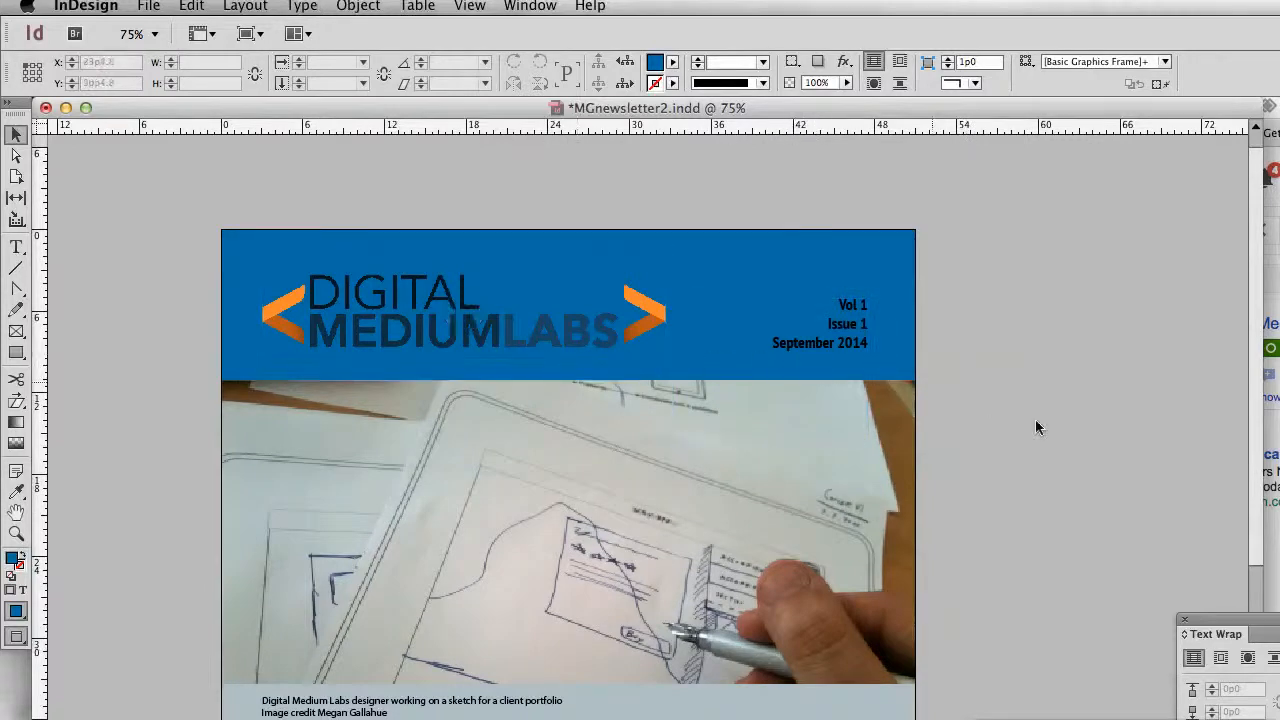
pyautogui.scroll(-5, 850, 495)
pyautogui.hscroll(-1, 850, 495)
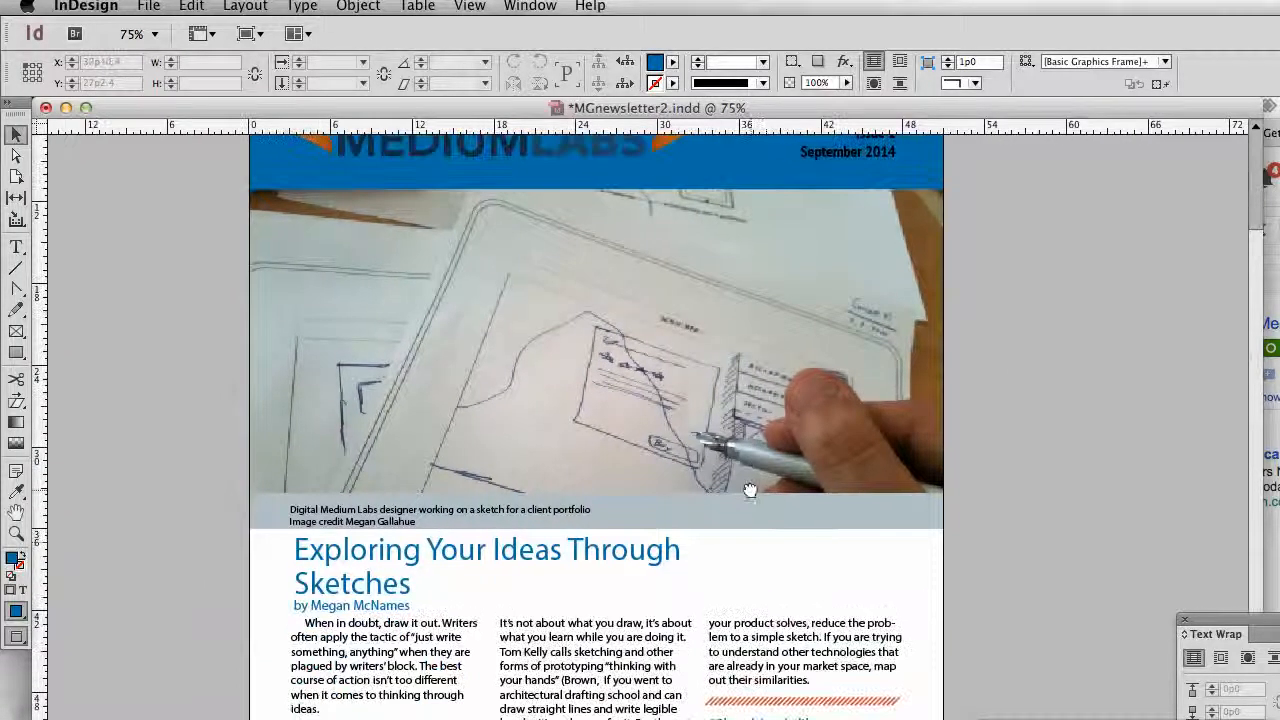
pyautogui.scroll(-14, 750, 490)
pyautogui.hscroll(-8, 630, 592)
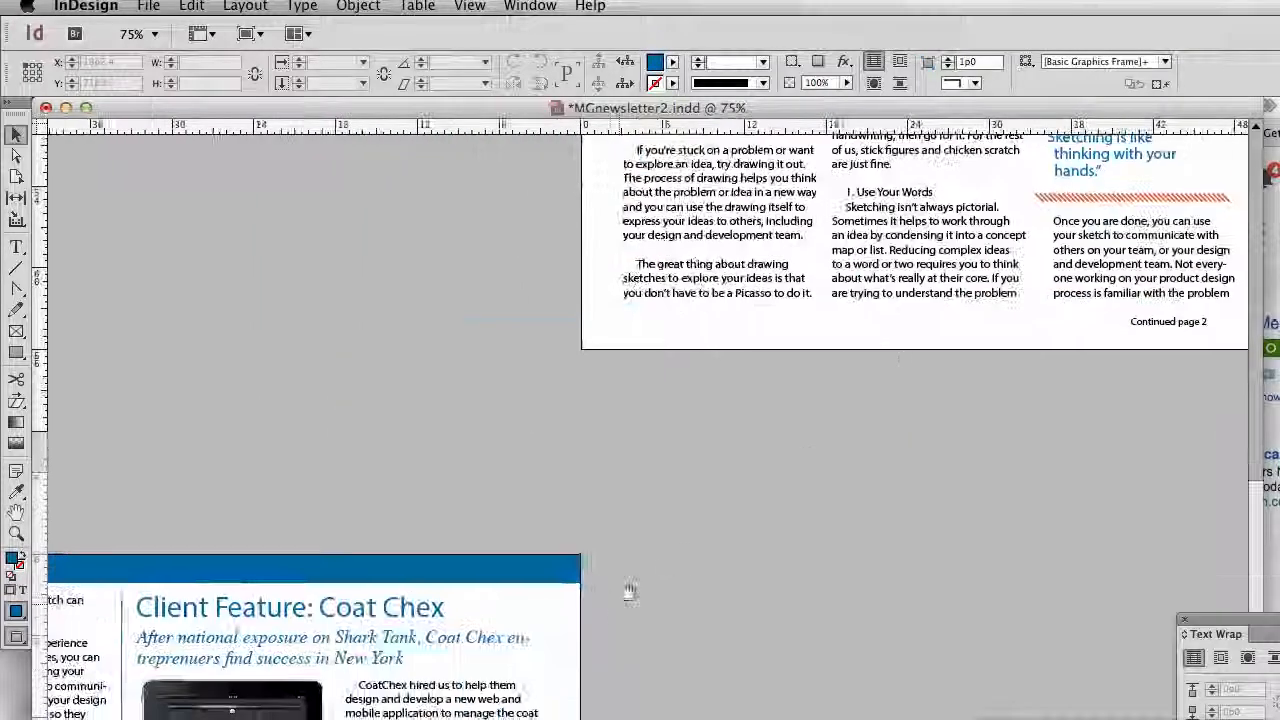
pyautogui.scroll(-10, 630, 592)
pyautogui.hscroll(-9, 630, 592)
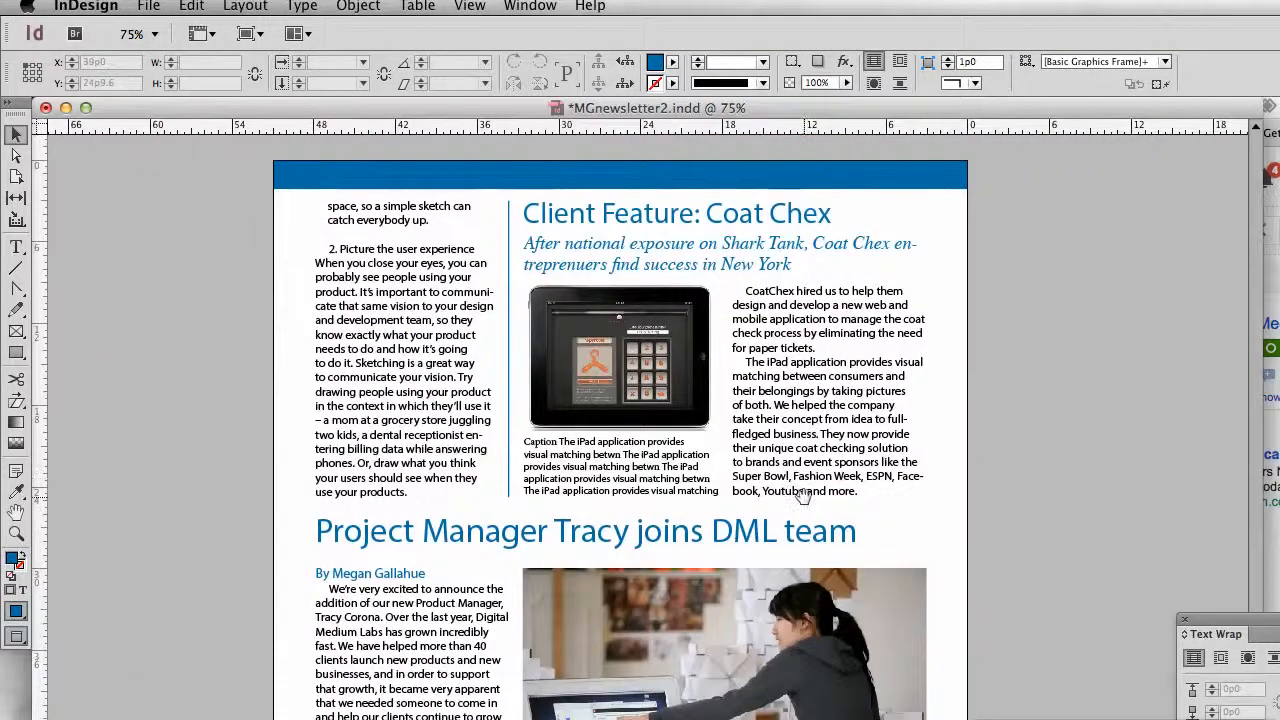
pyautogui.scroll(-2, 803, 497)
pyautogui.hscroll(-1, 803, 497)
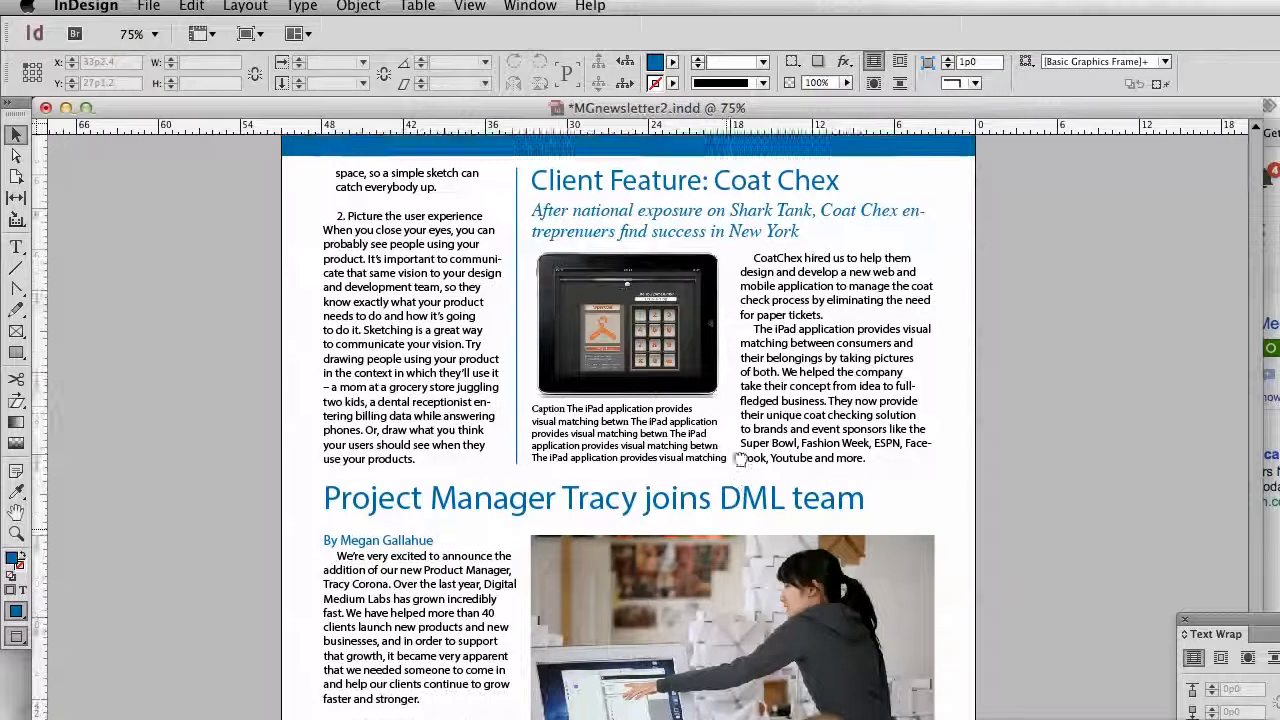